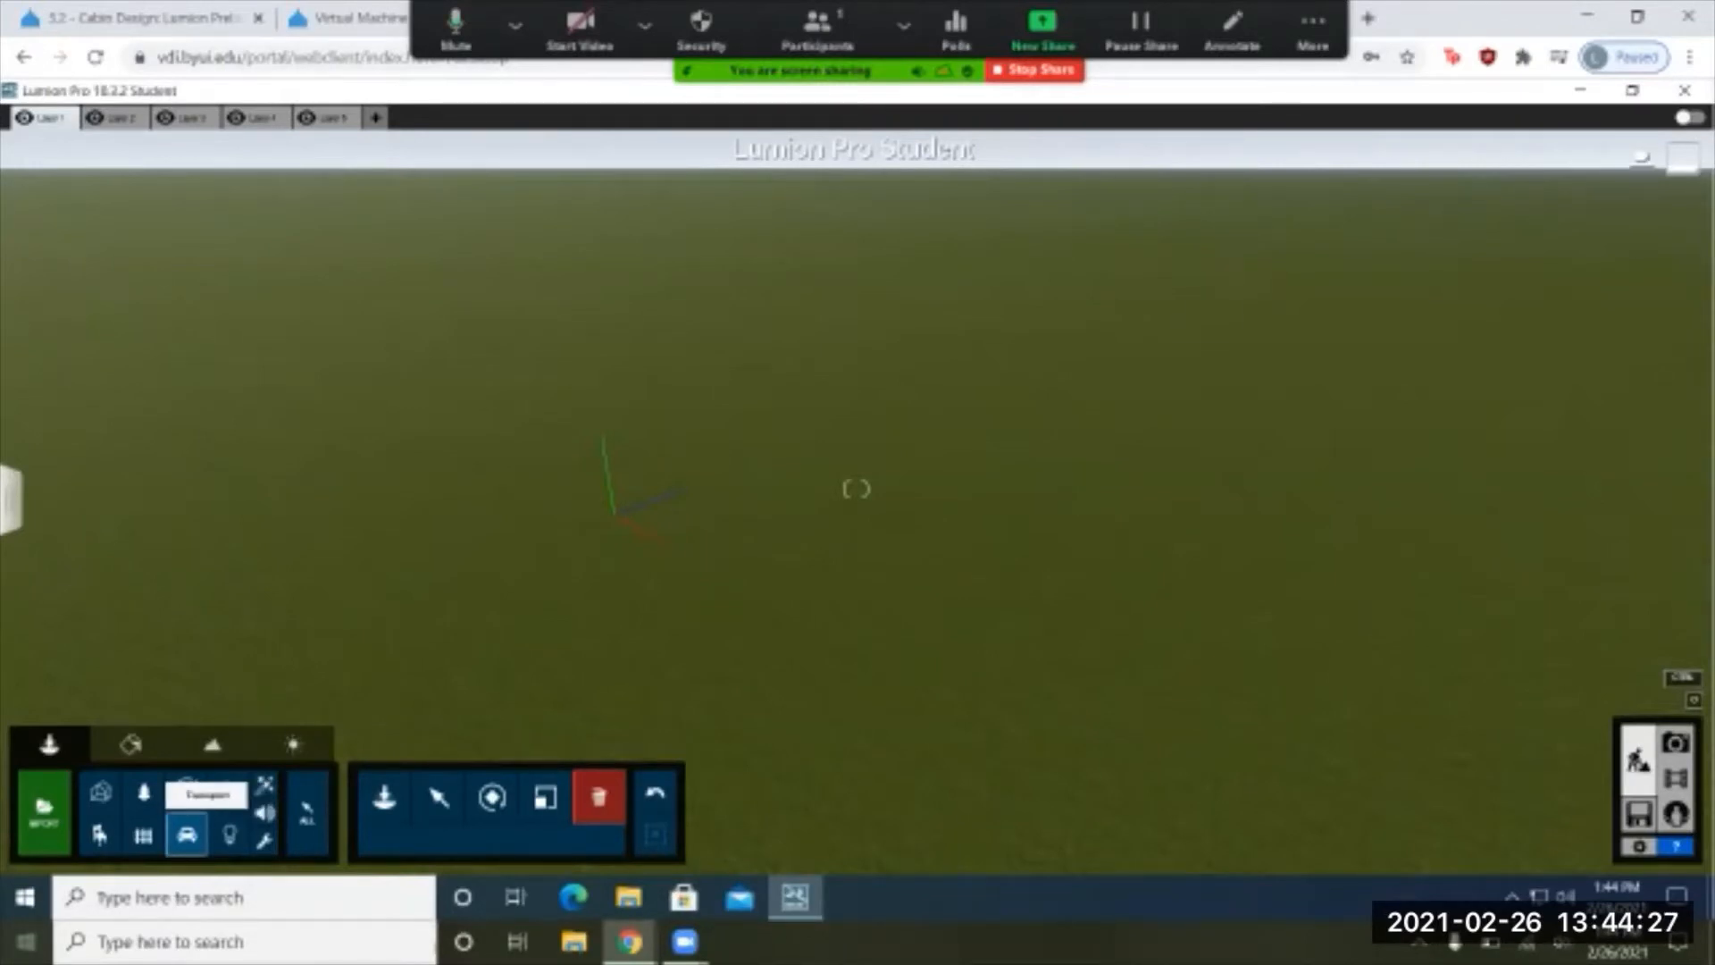
Step: Place the first hatchback from the Transport library's car models on the grass in Layer 1
left_click(384, 795)
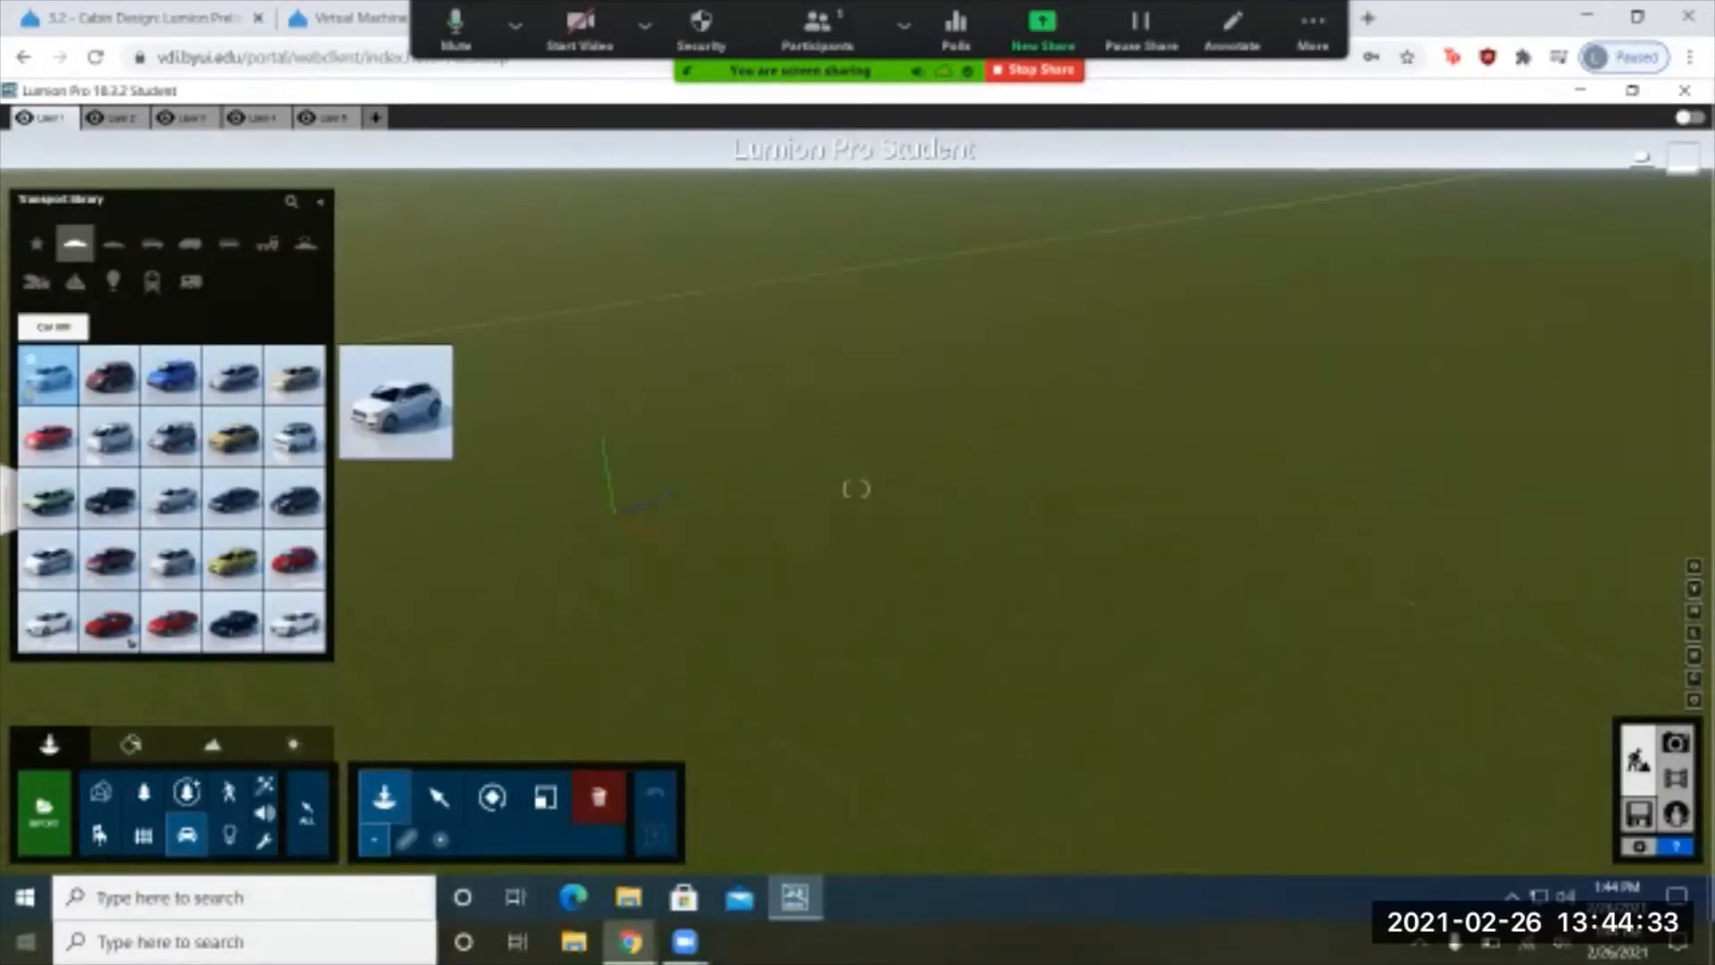
left_click(31, 359)
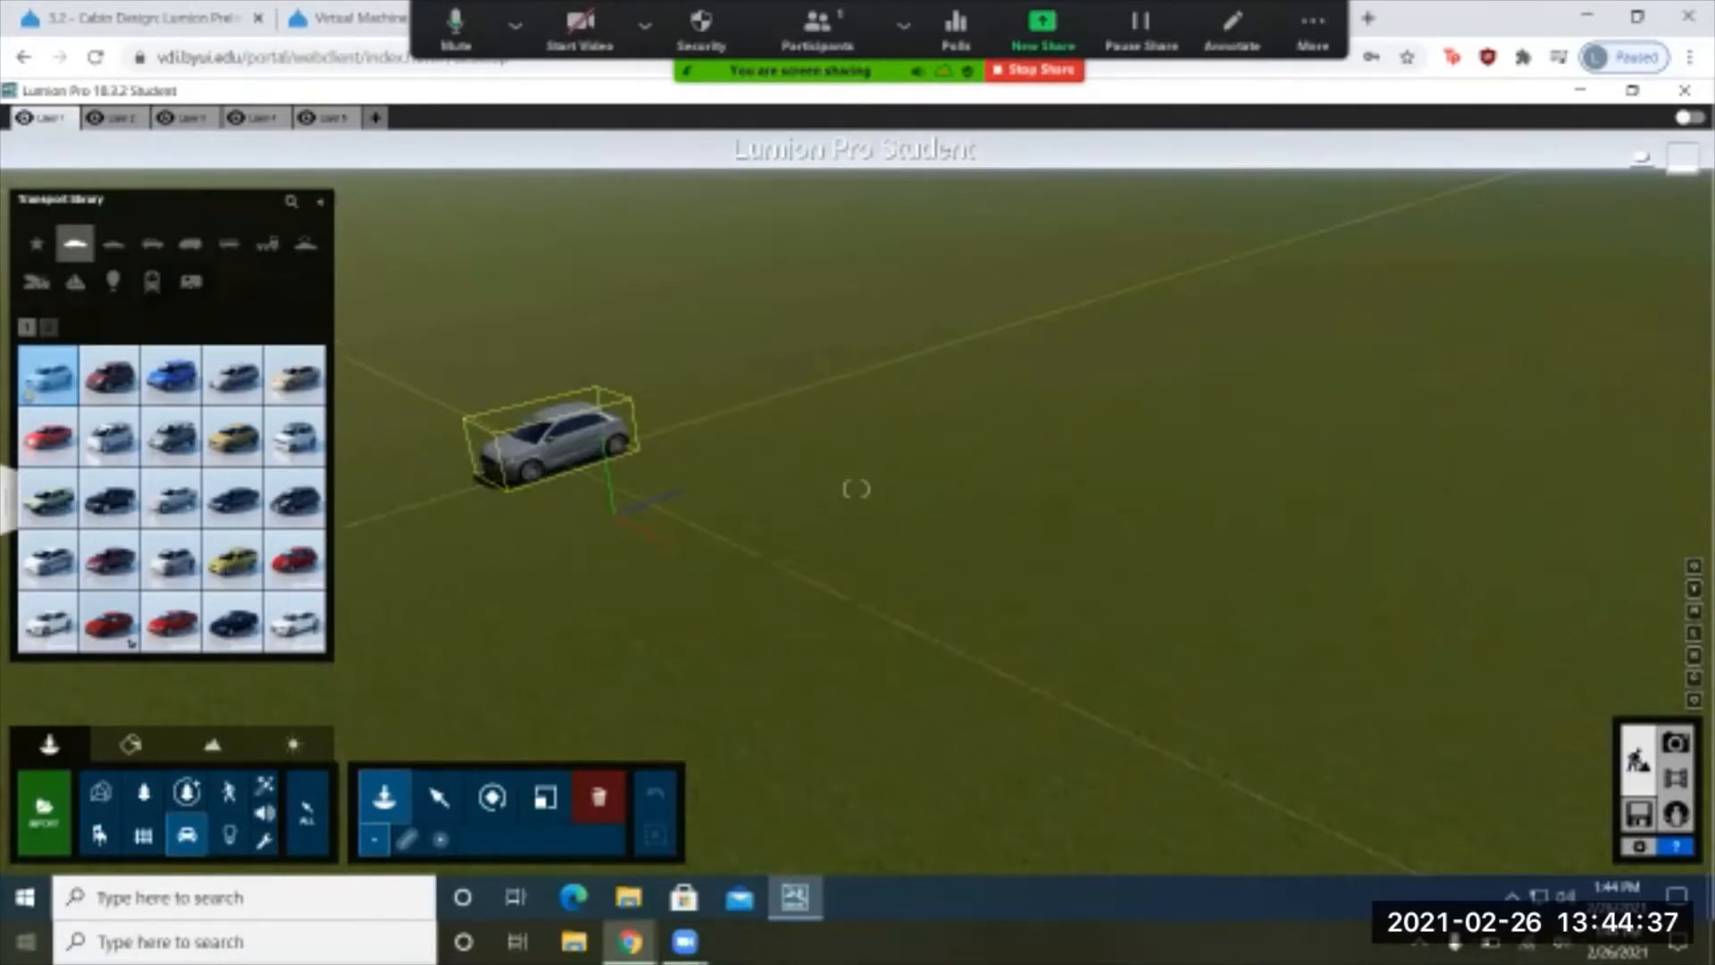
left_click(546, 451)
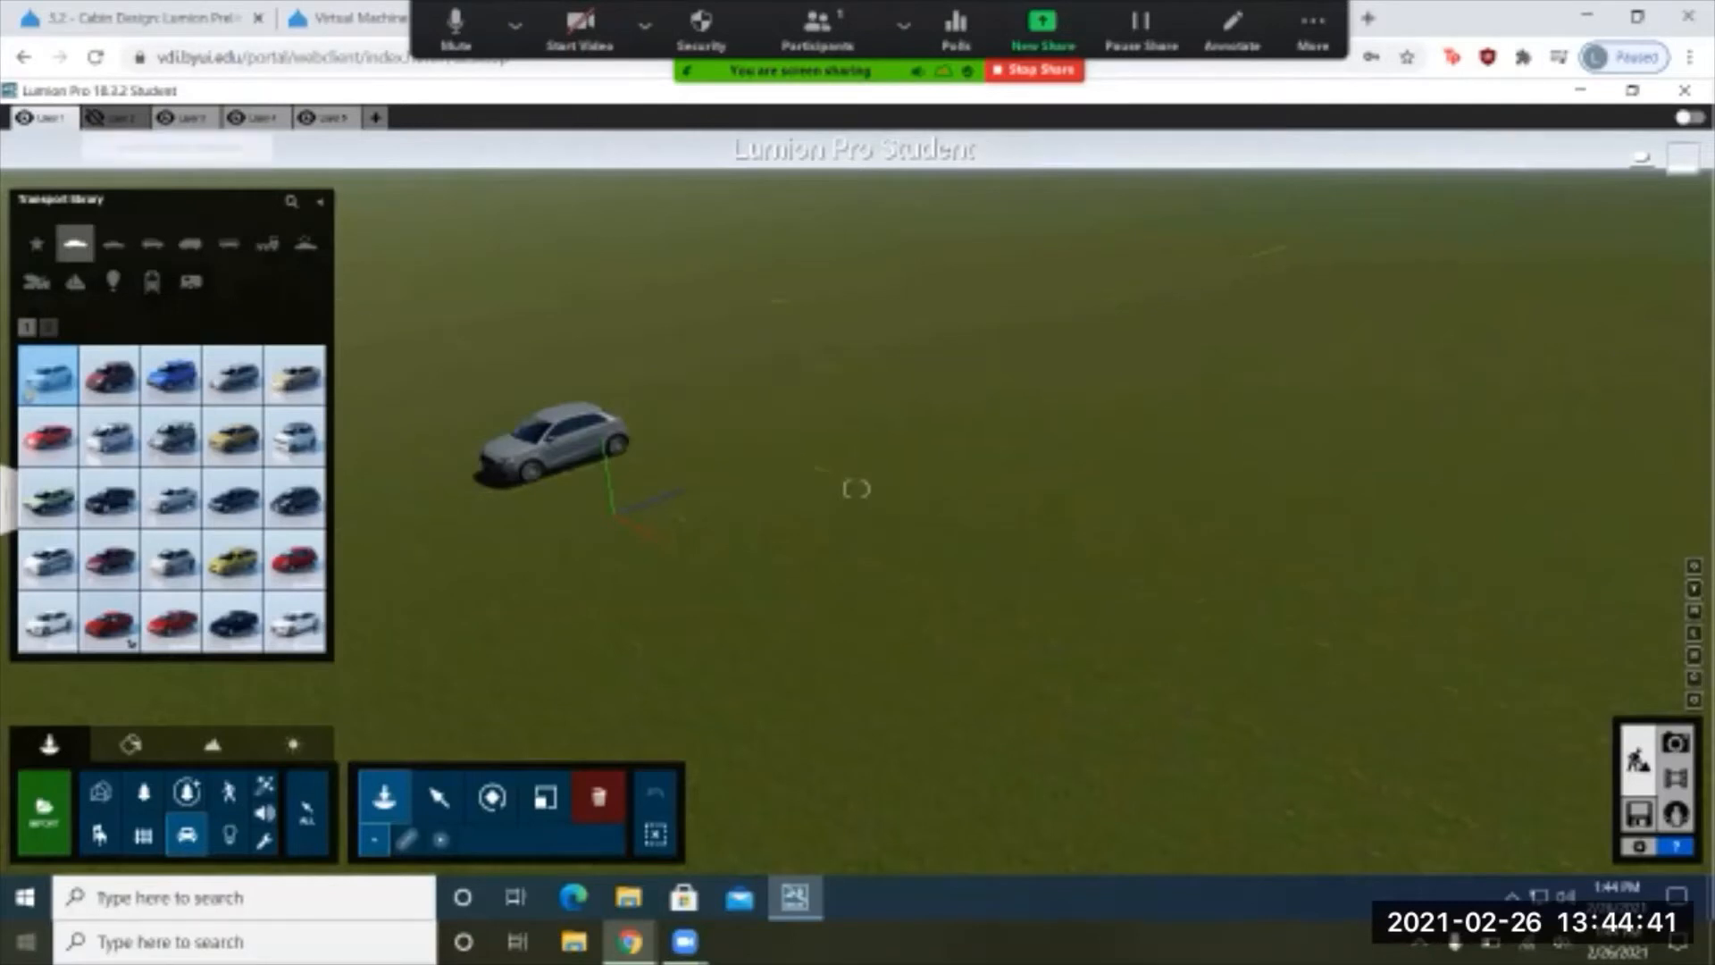
Step: Place one more of the same car on each of Layers 2, 3 and 4, forming a row beside the first car
left_click(96, 117)
left_click(120, 118)
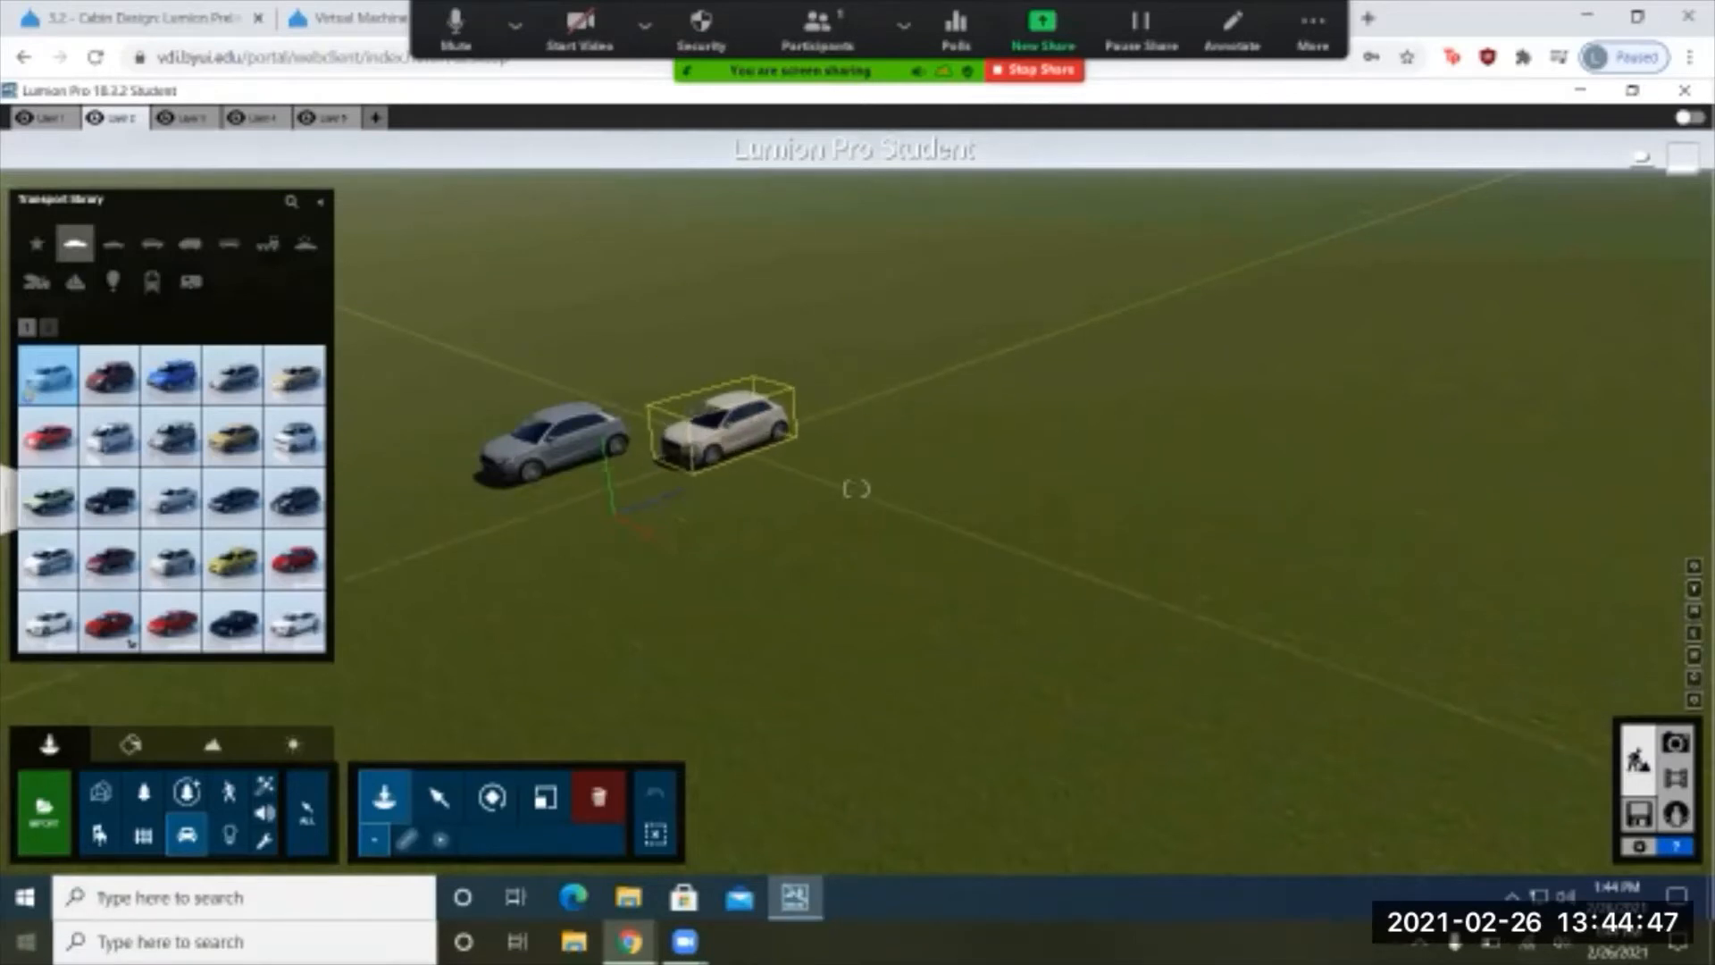
left_click(722, 427)
left_click(183, 117)
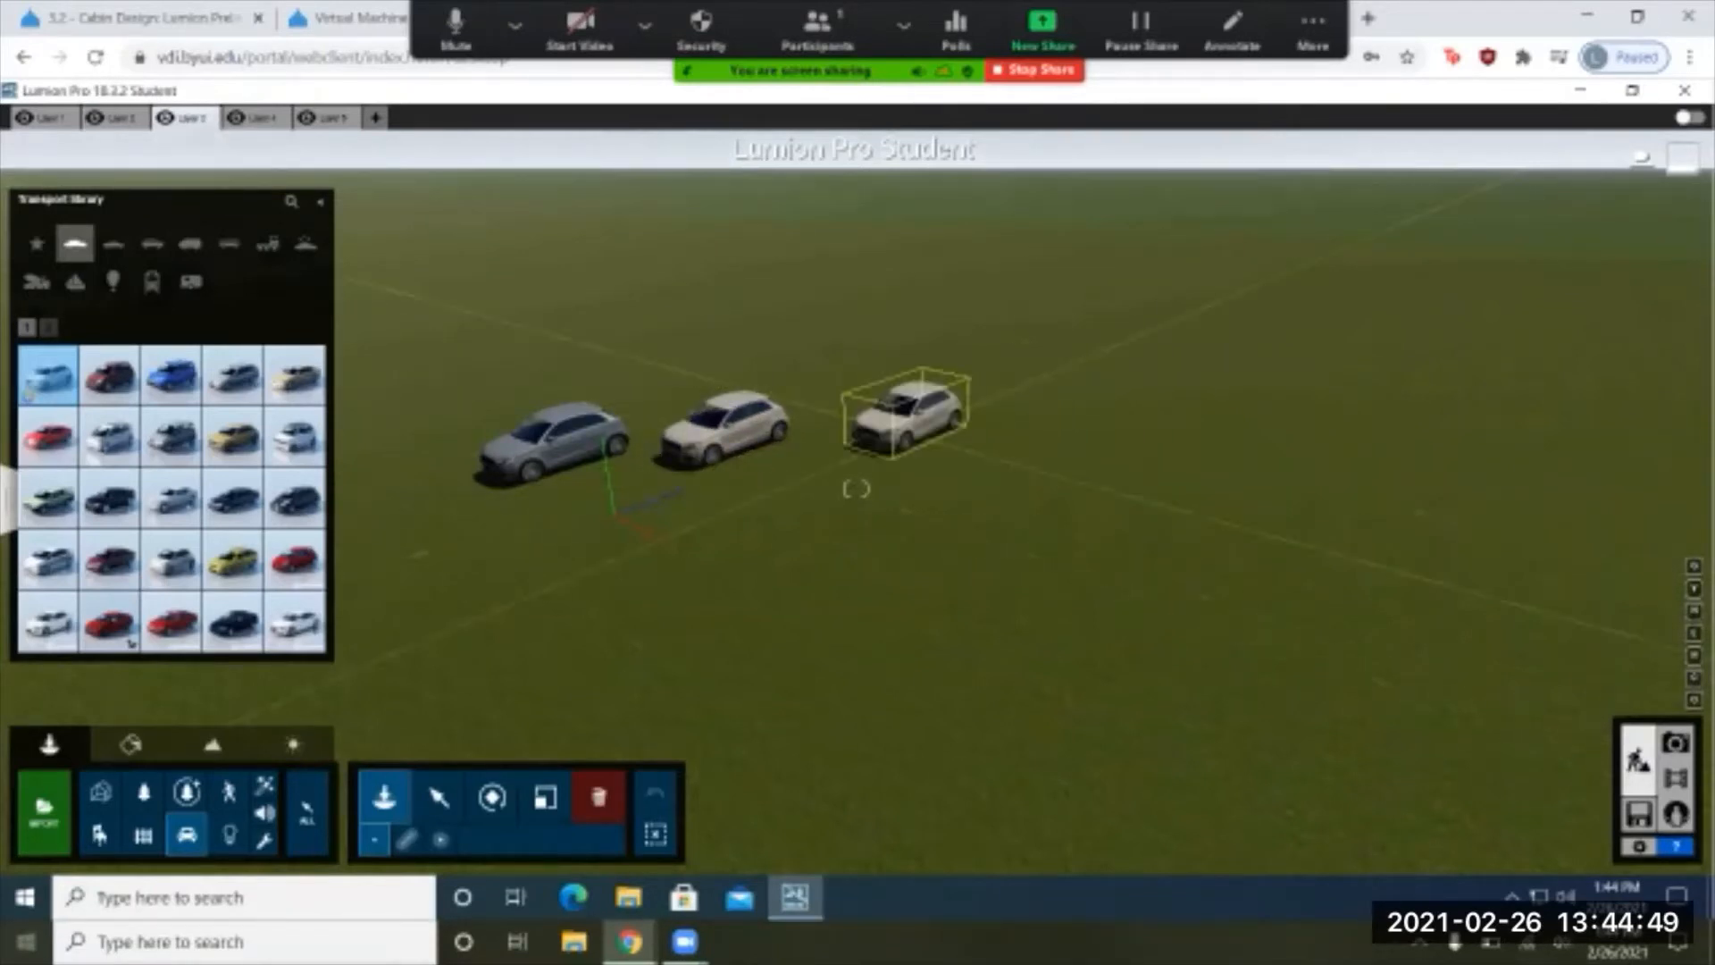
left_click(855, 488)
left_click(255, 117)
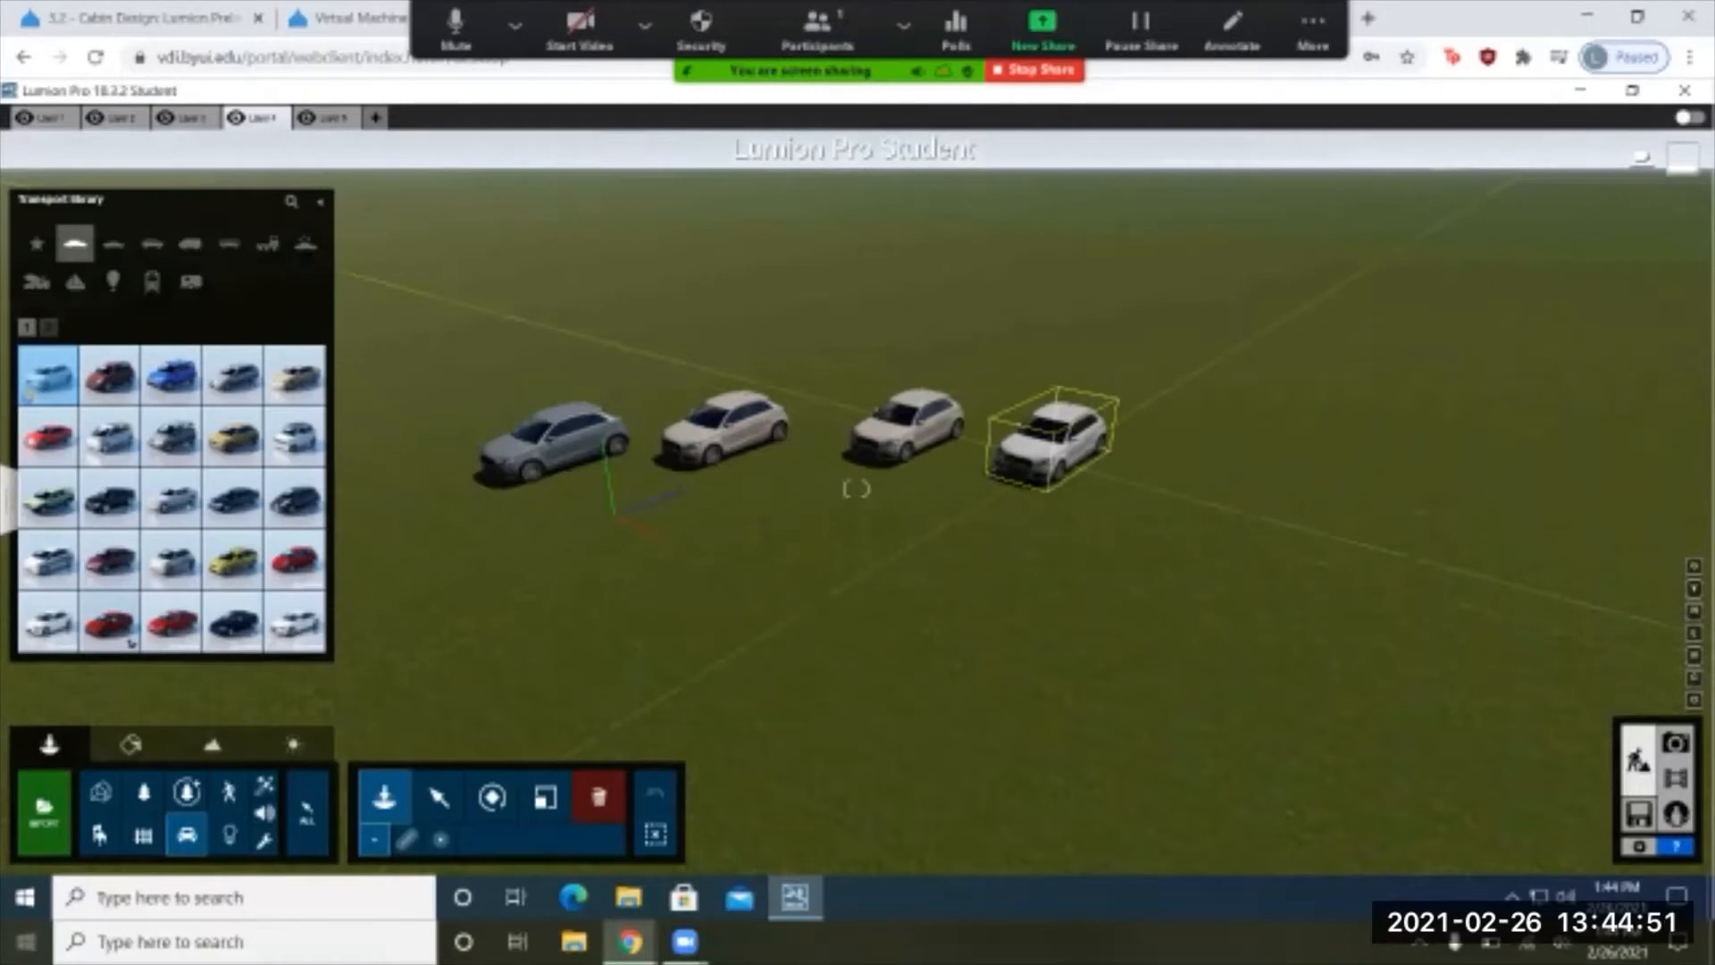
left_click(1001, 500)
Step: Hide and show Layers 1, 2 and 3 to check which car belongs to each layer
left_click(24, 117)
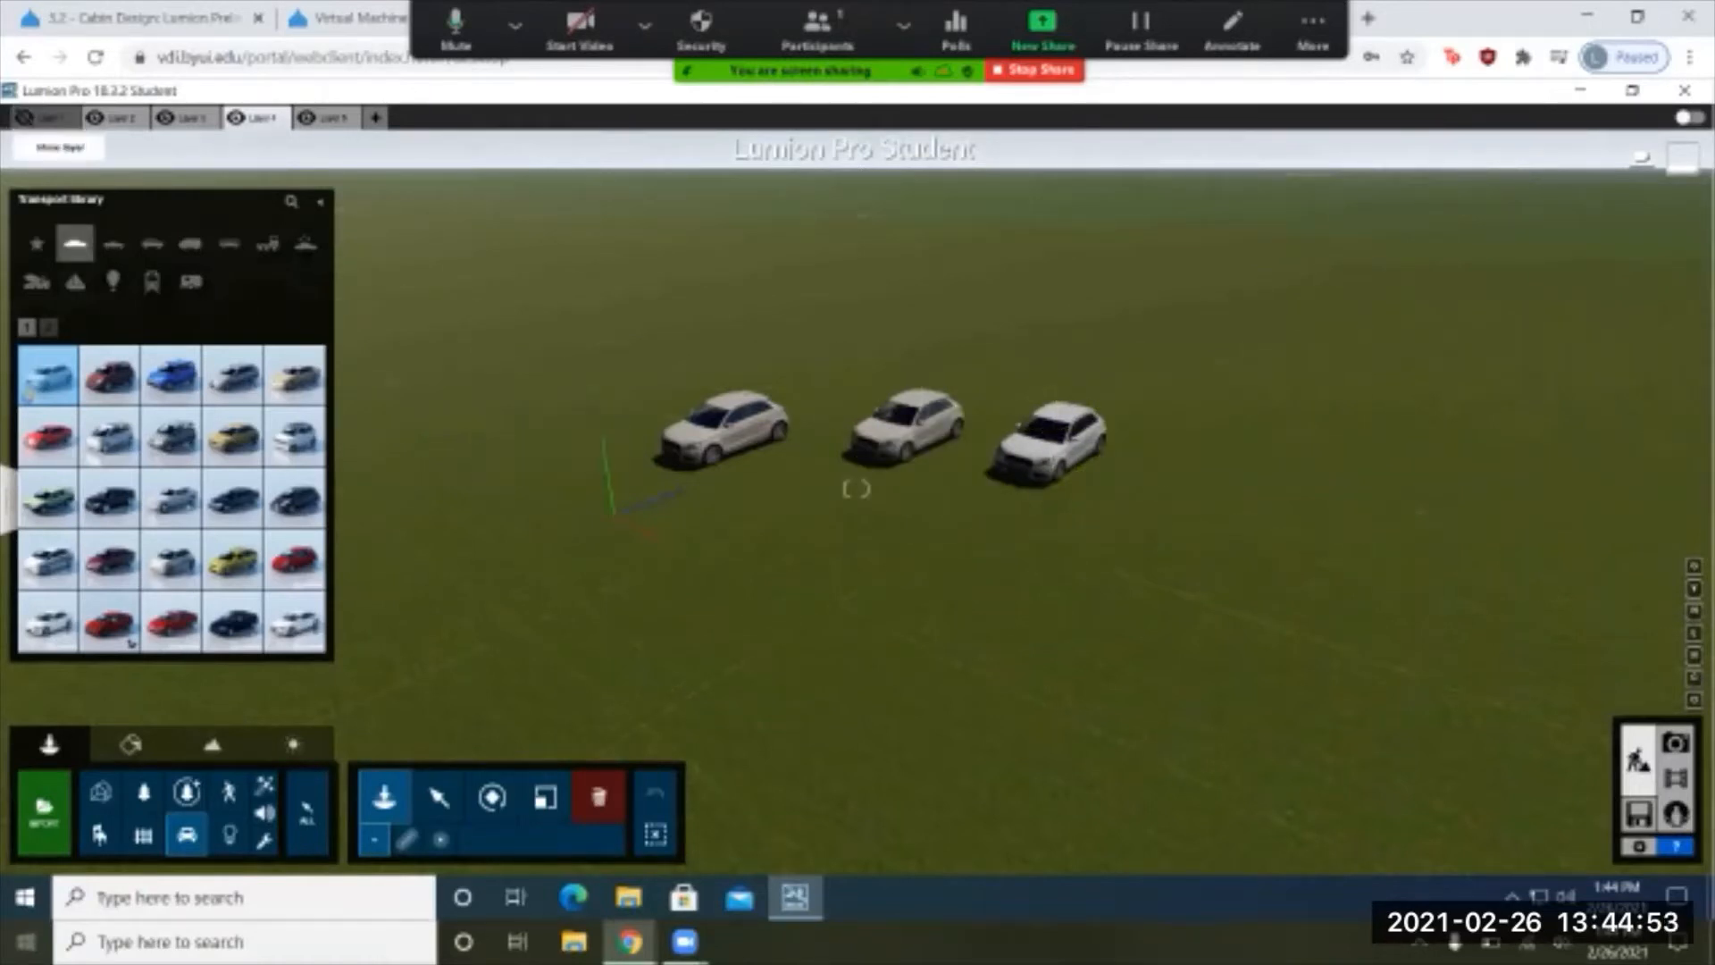
left_click(94, 117)
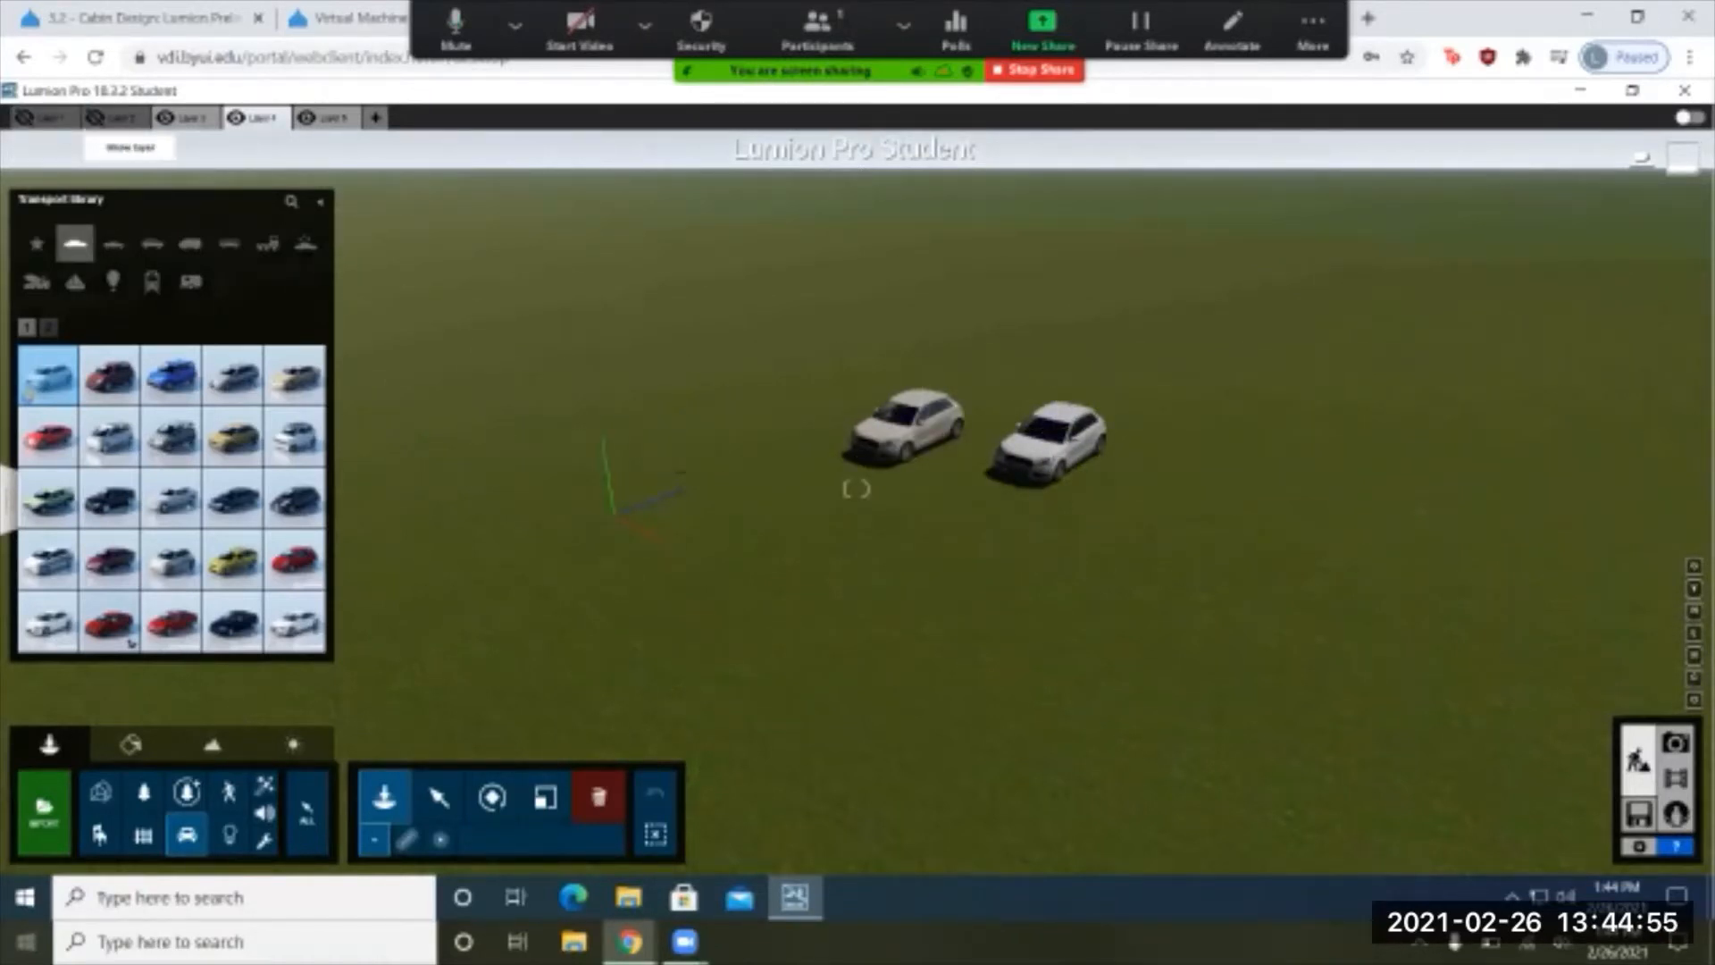
left_click(95, 117)
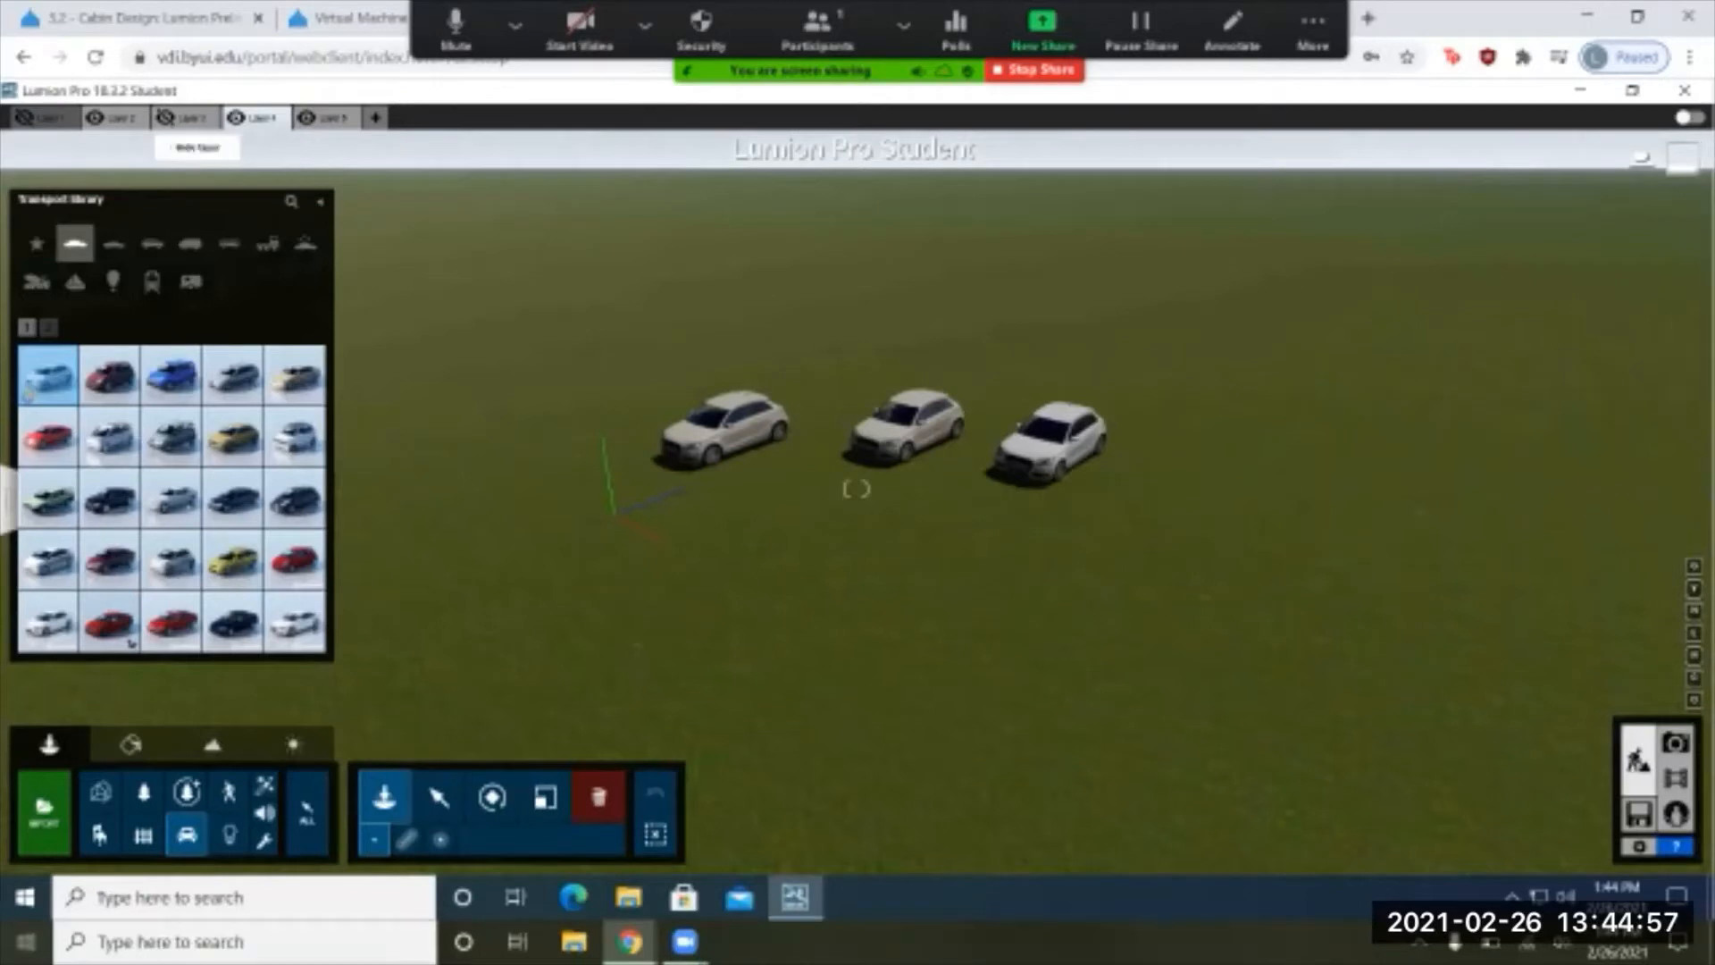
left_click(166, 117)
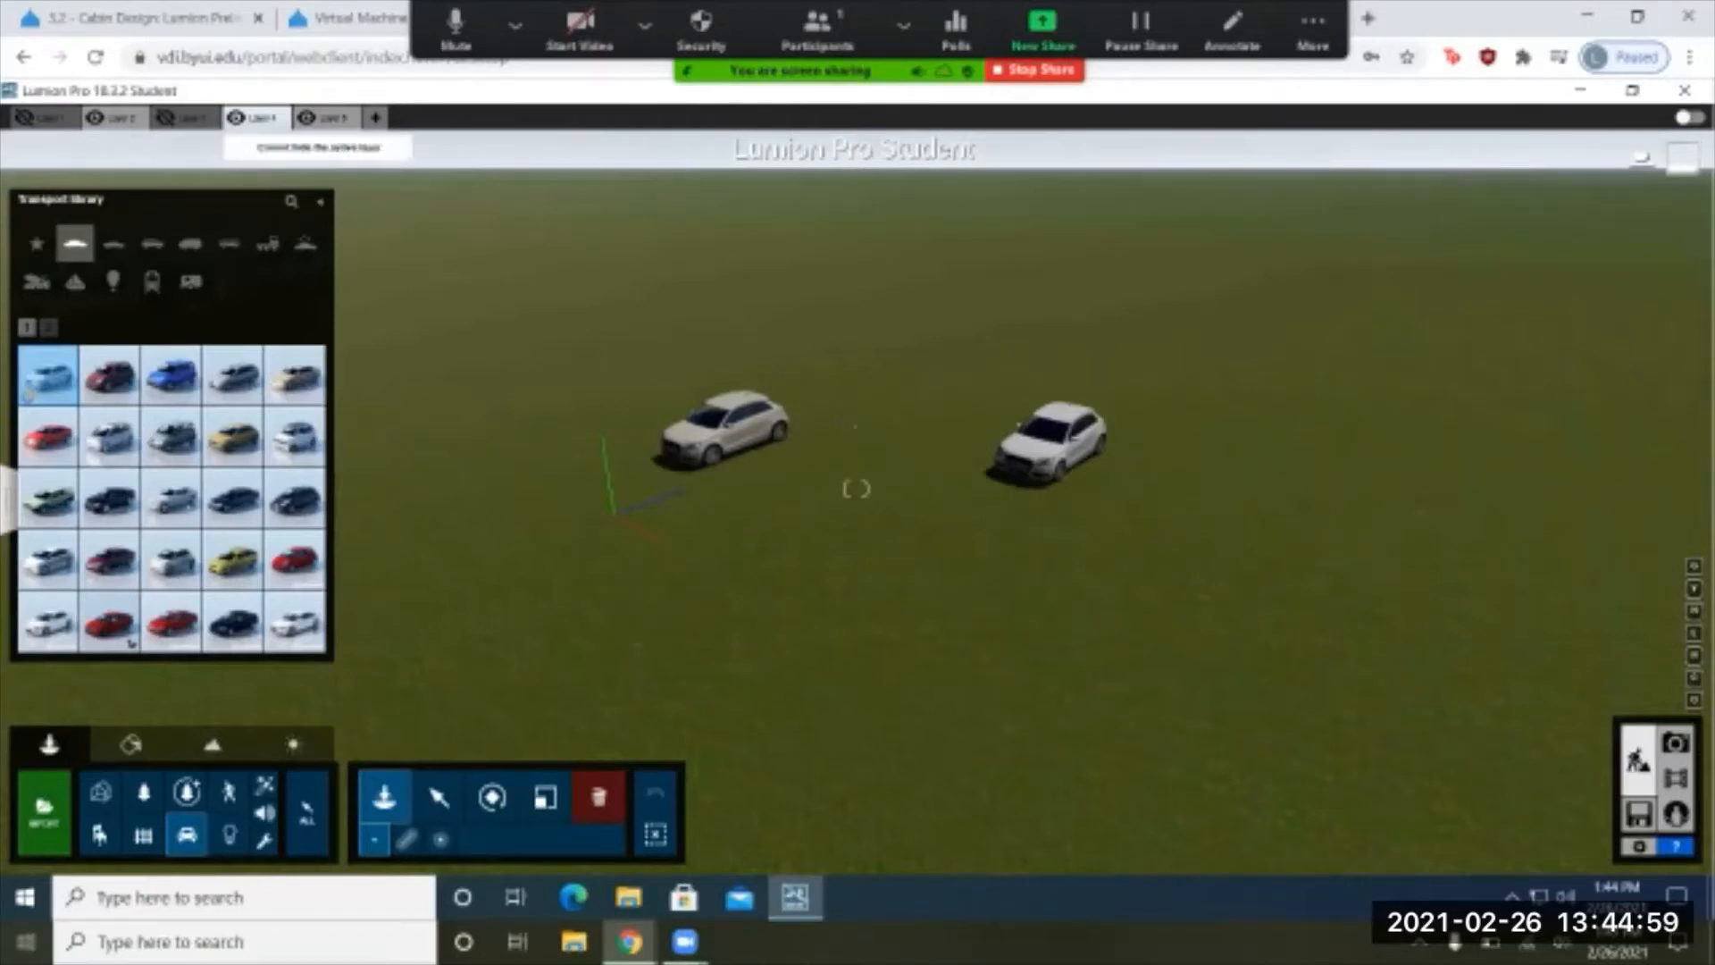
left_click(166, 117)
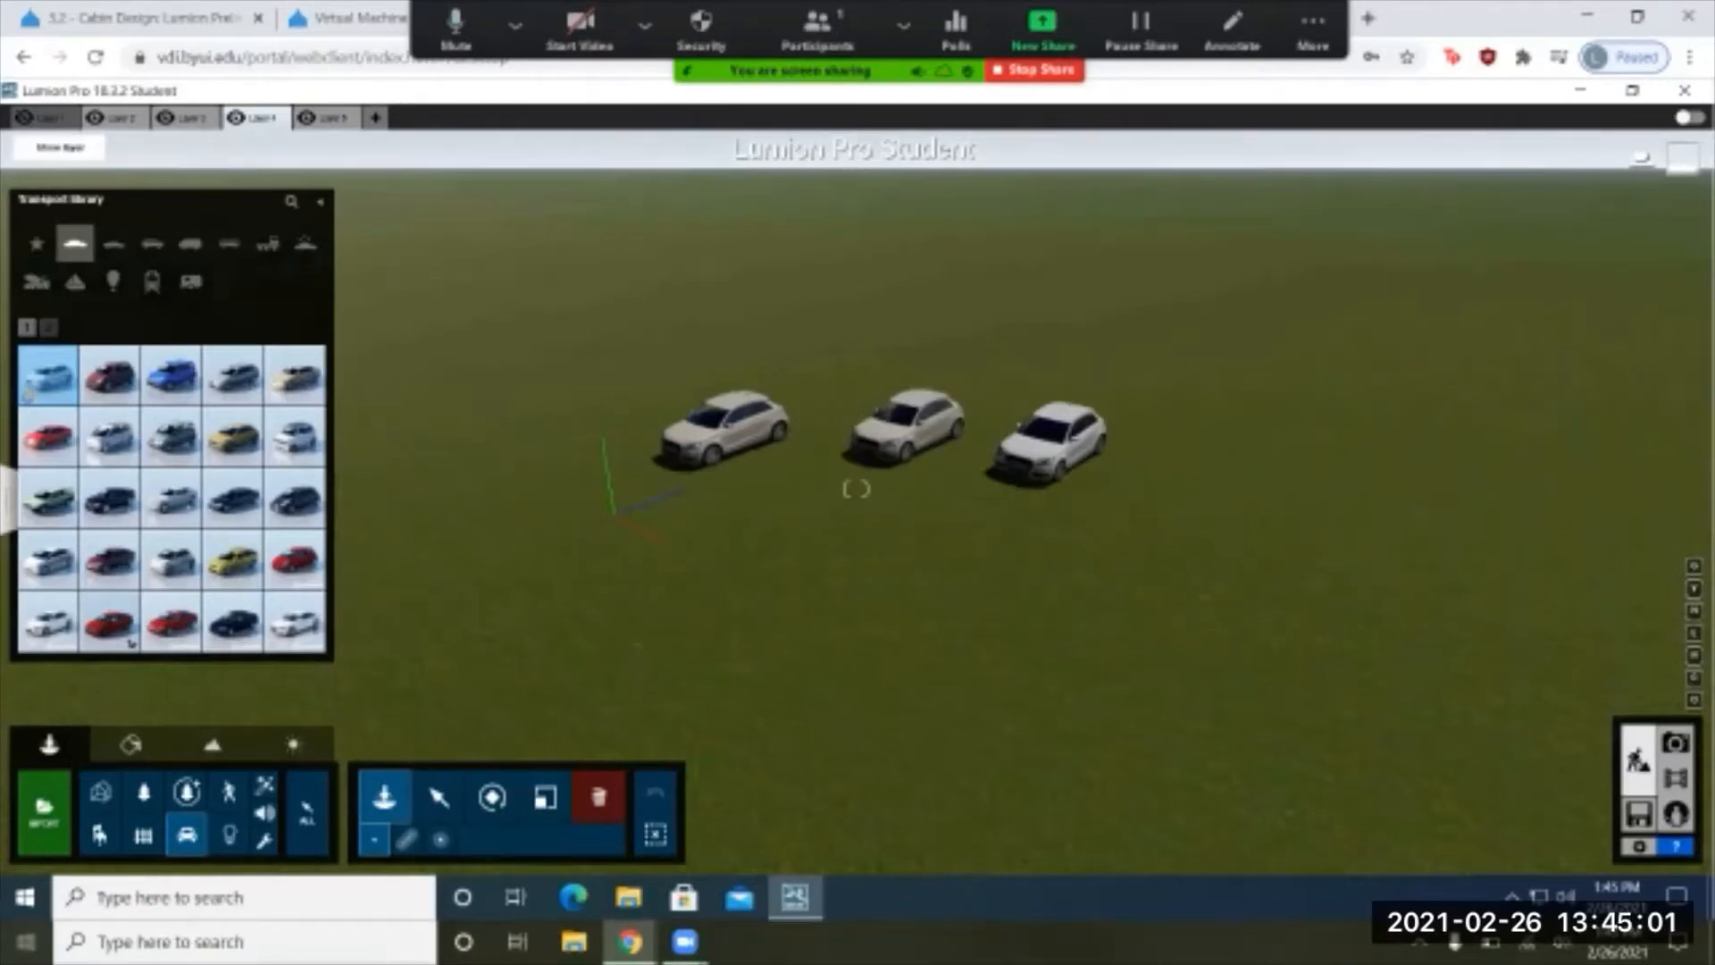
left_click(25, 117)
left_click_drag(656, 412, 504, 652)
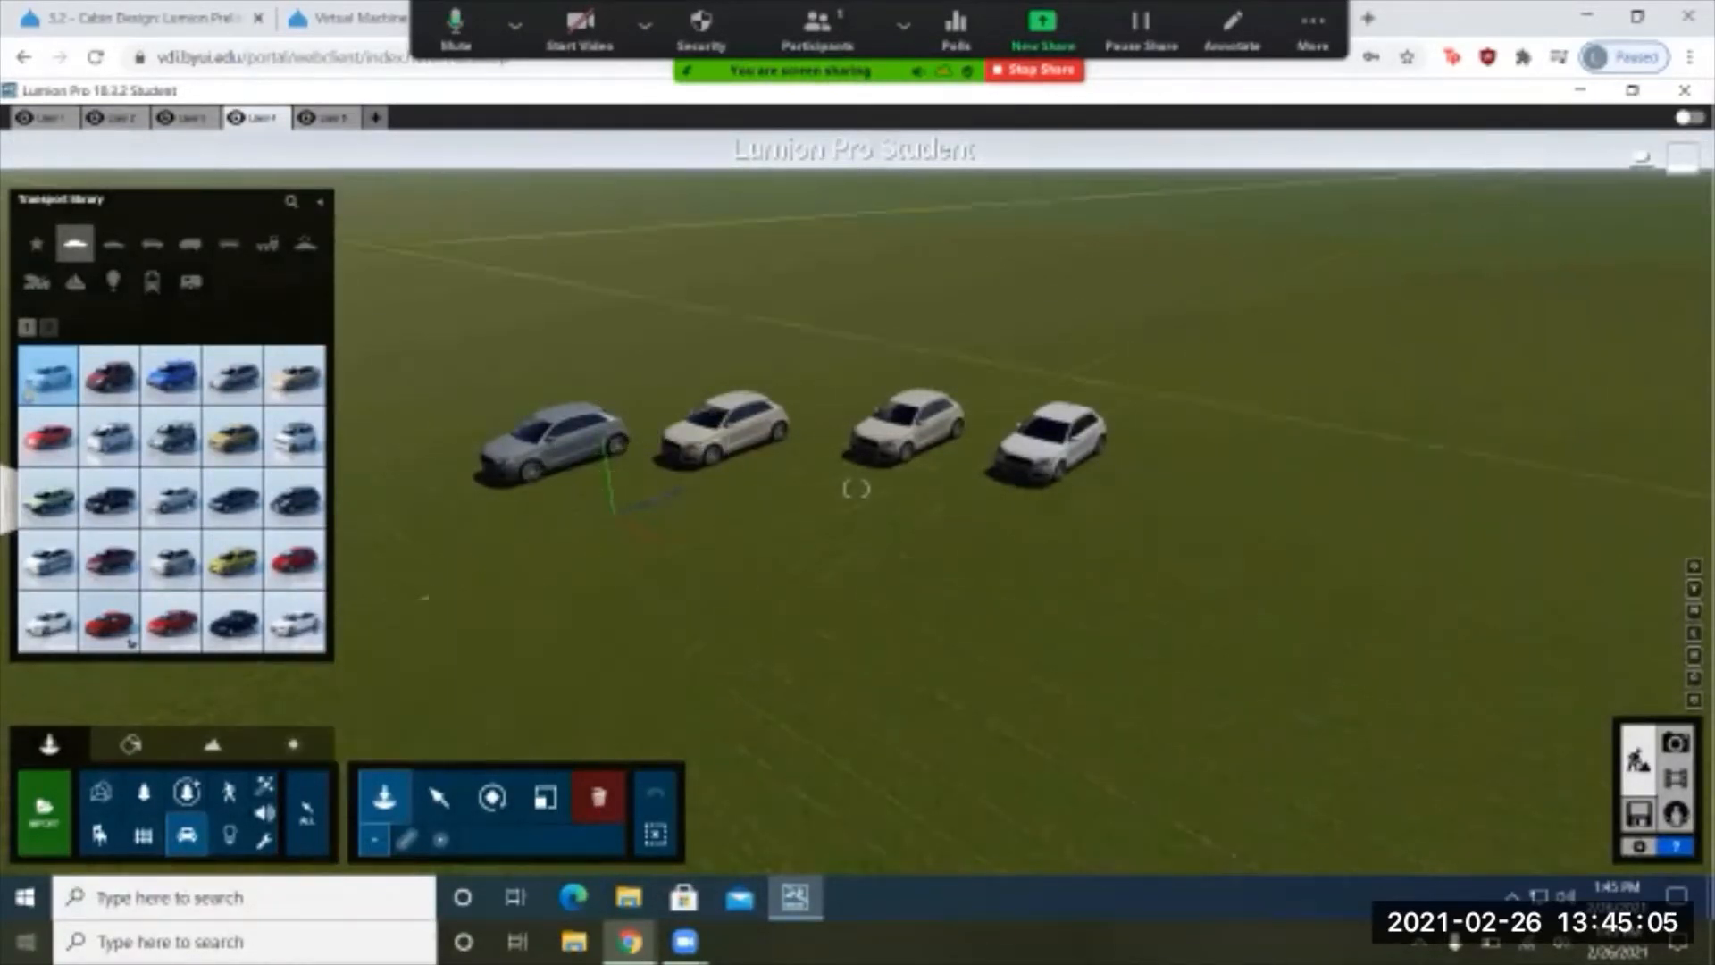
Step: Recolour the Layer 1 car bright red at full brightness
left_click(437, 797)
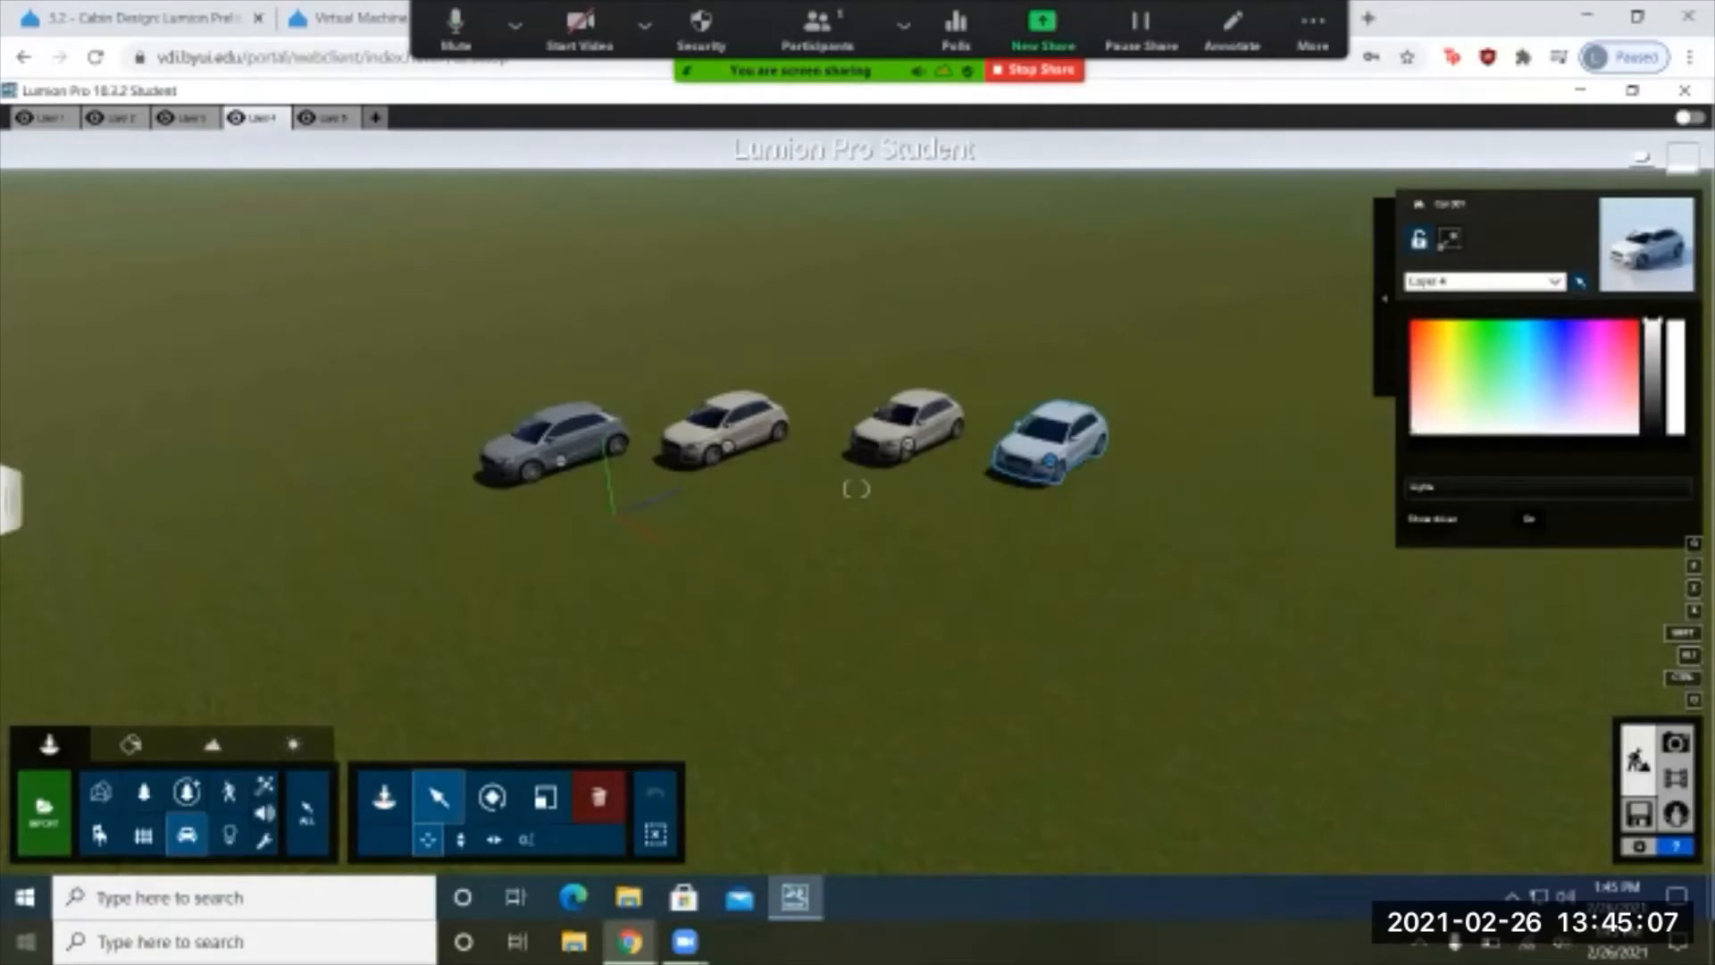
left_click(551, 440)
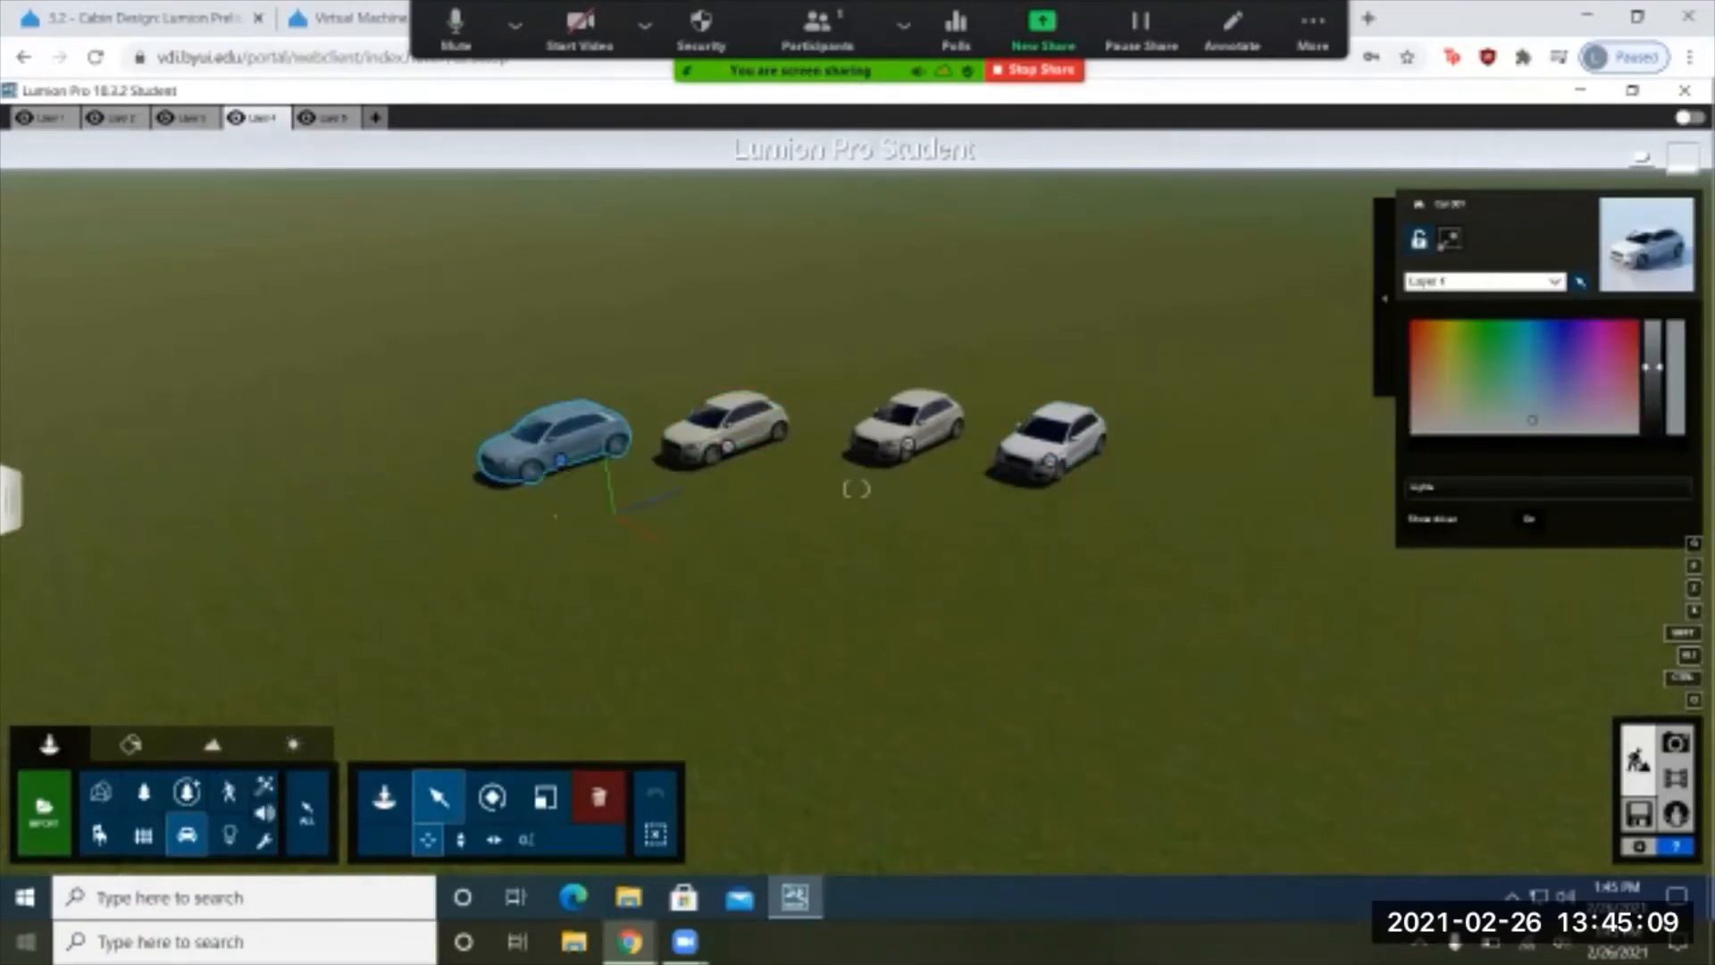
left_click_drag(1652, 366, 1652, 319)
left_click(1415, 334)
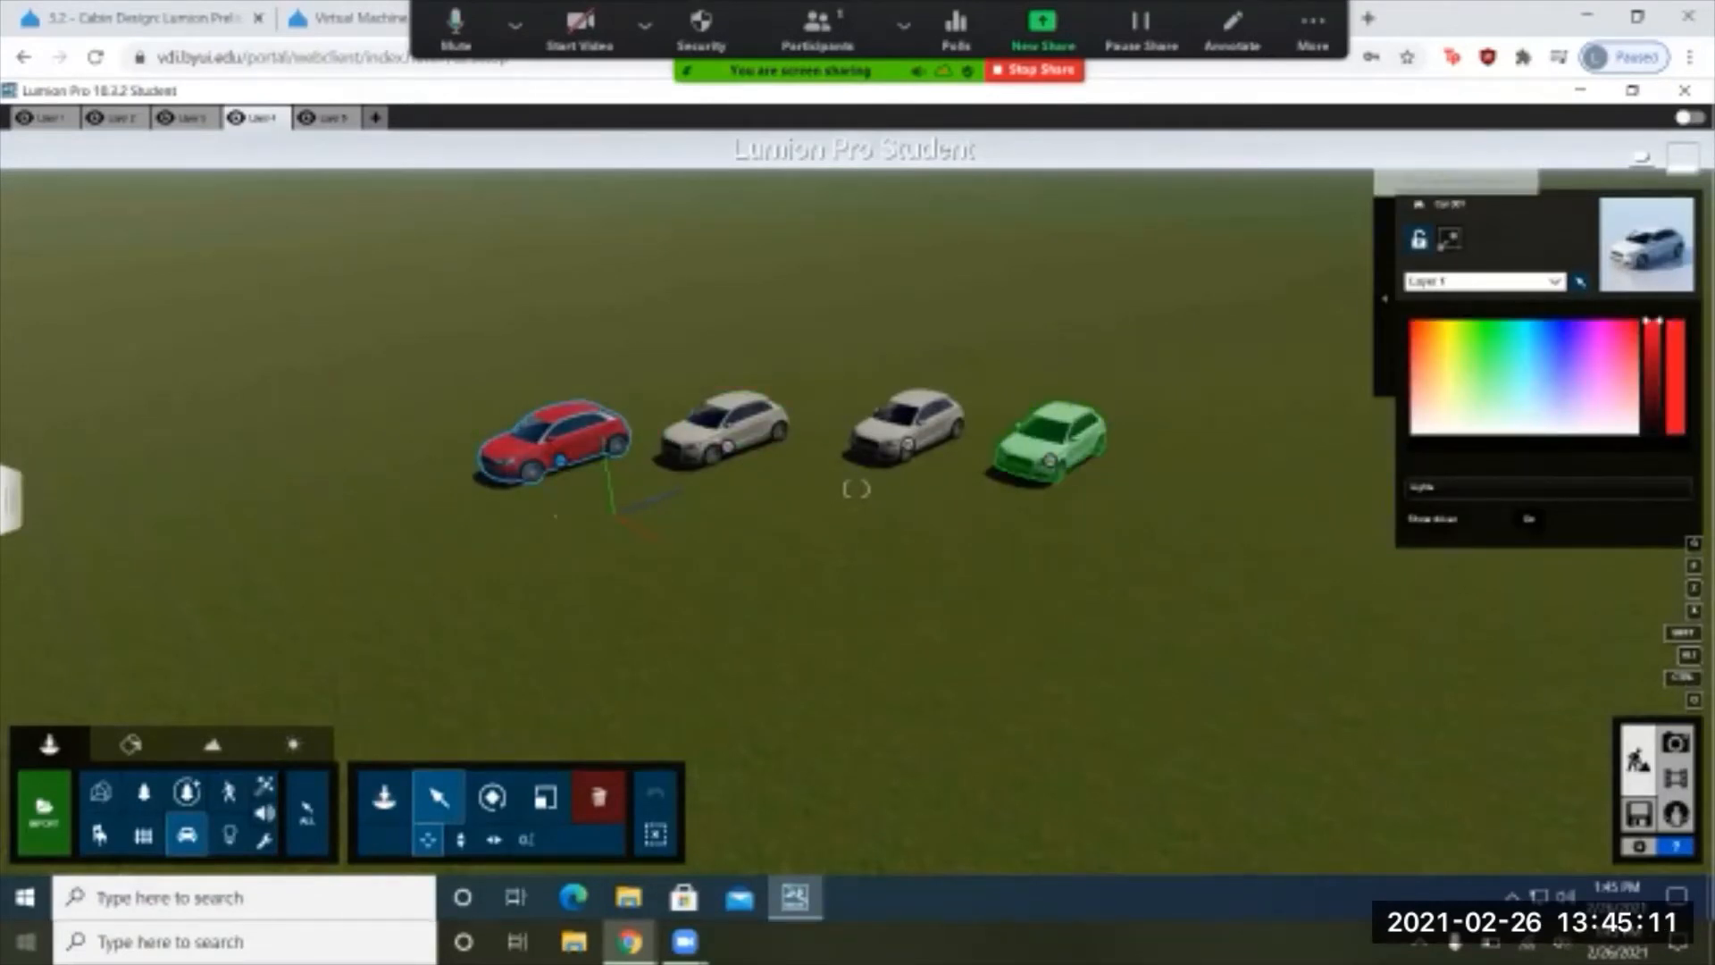
Step: Recolour the Layer 2 car orange, the Layer 3 car yellow and the Layer 4 car blue
left_click(723, 427)
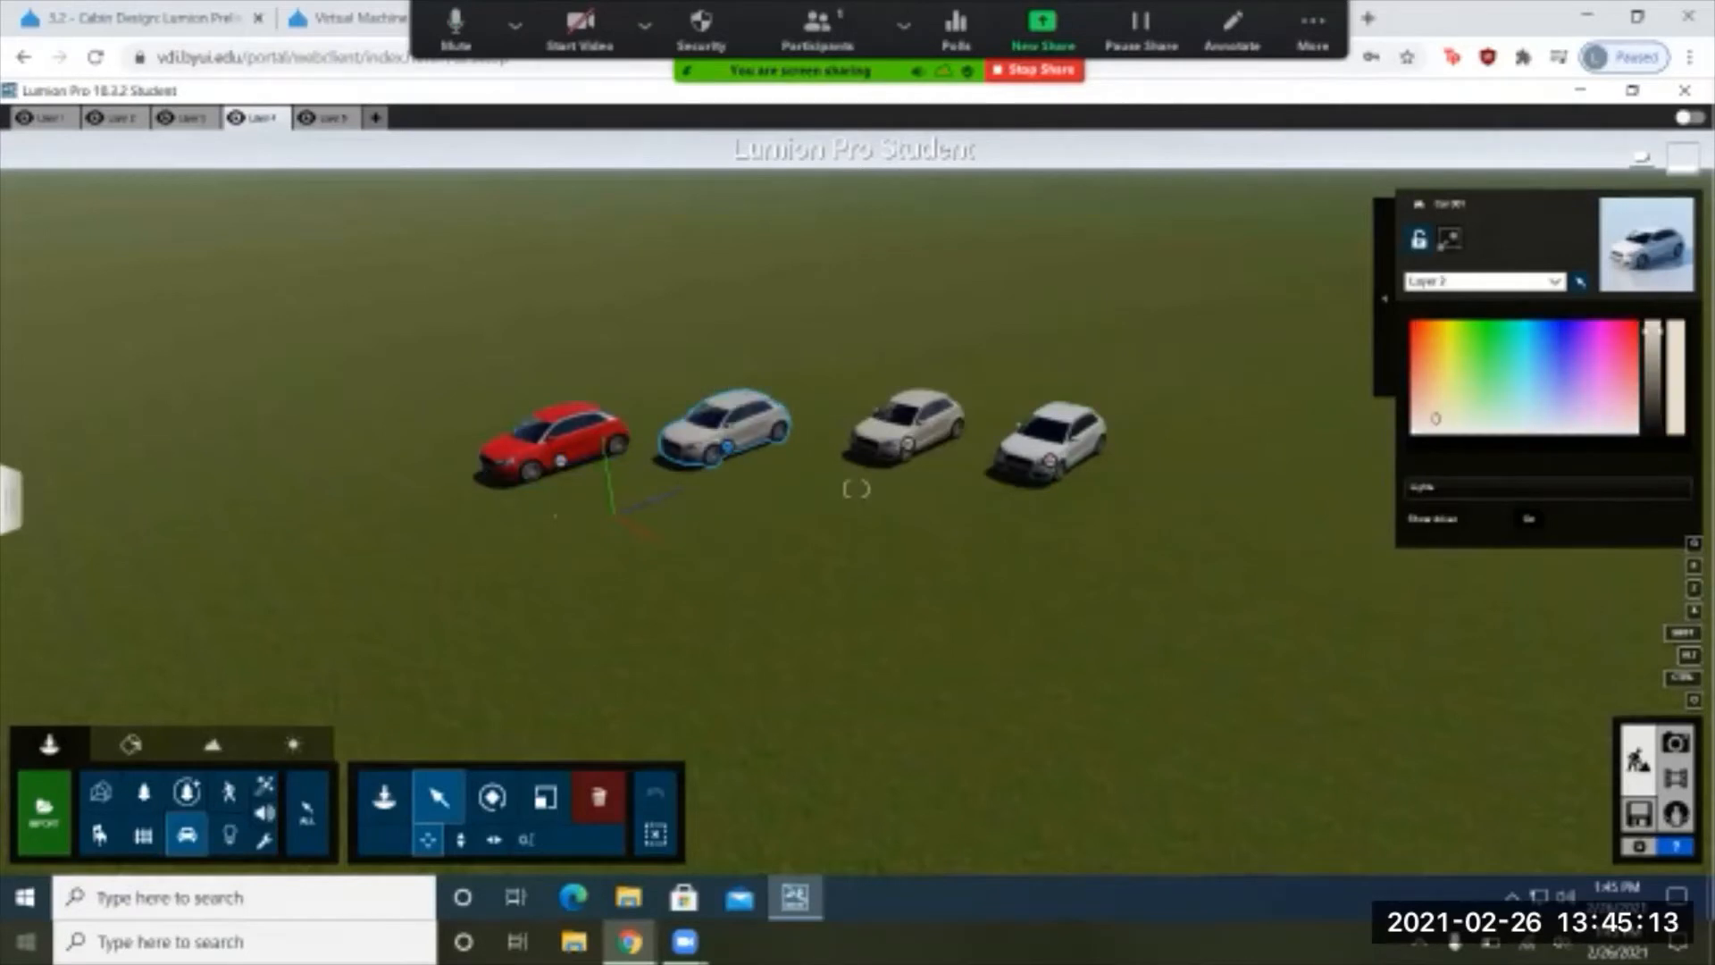
left_click(1432, 337)
left_click(908, 440)
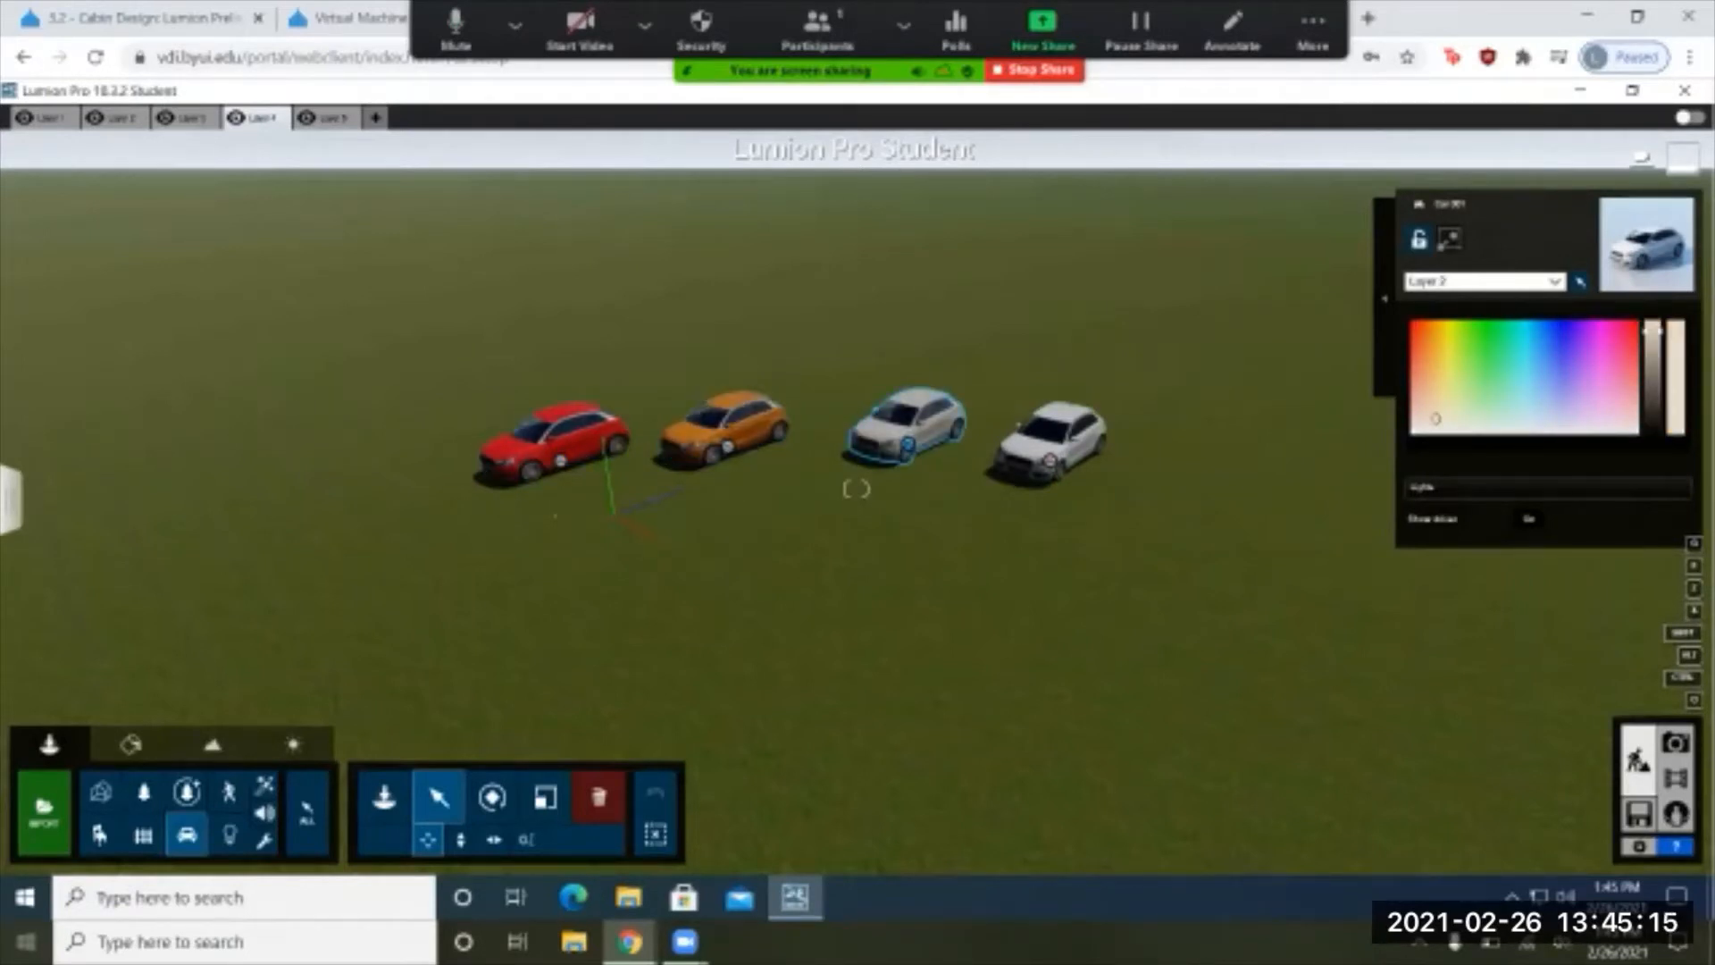
left_click(1452, 340)
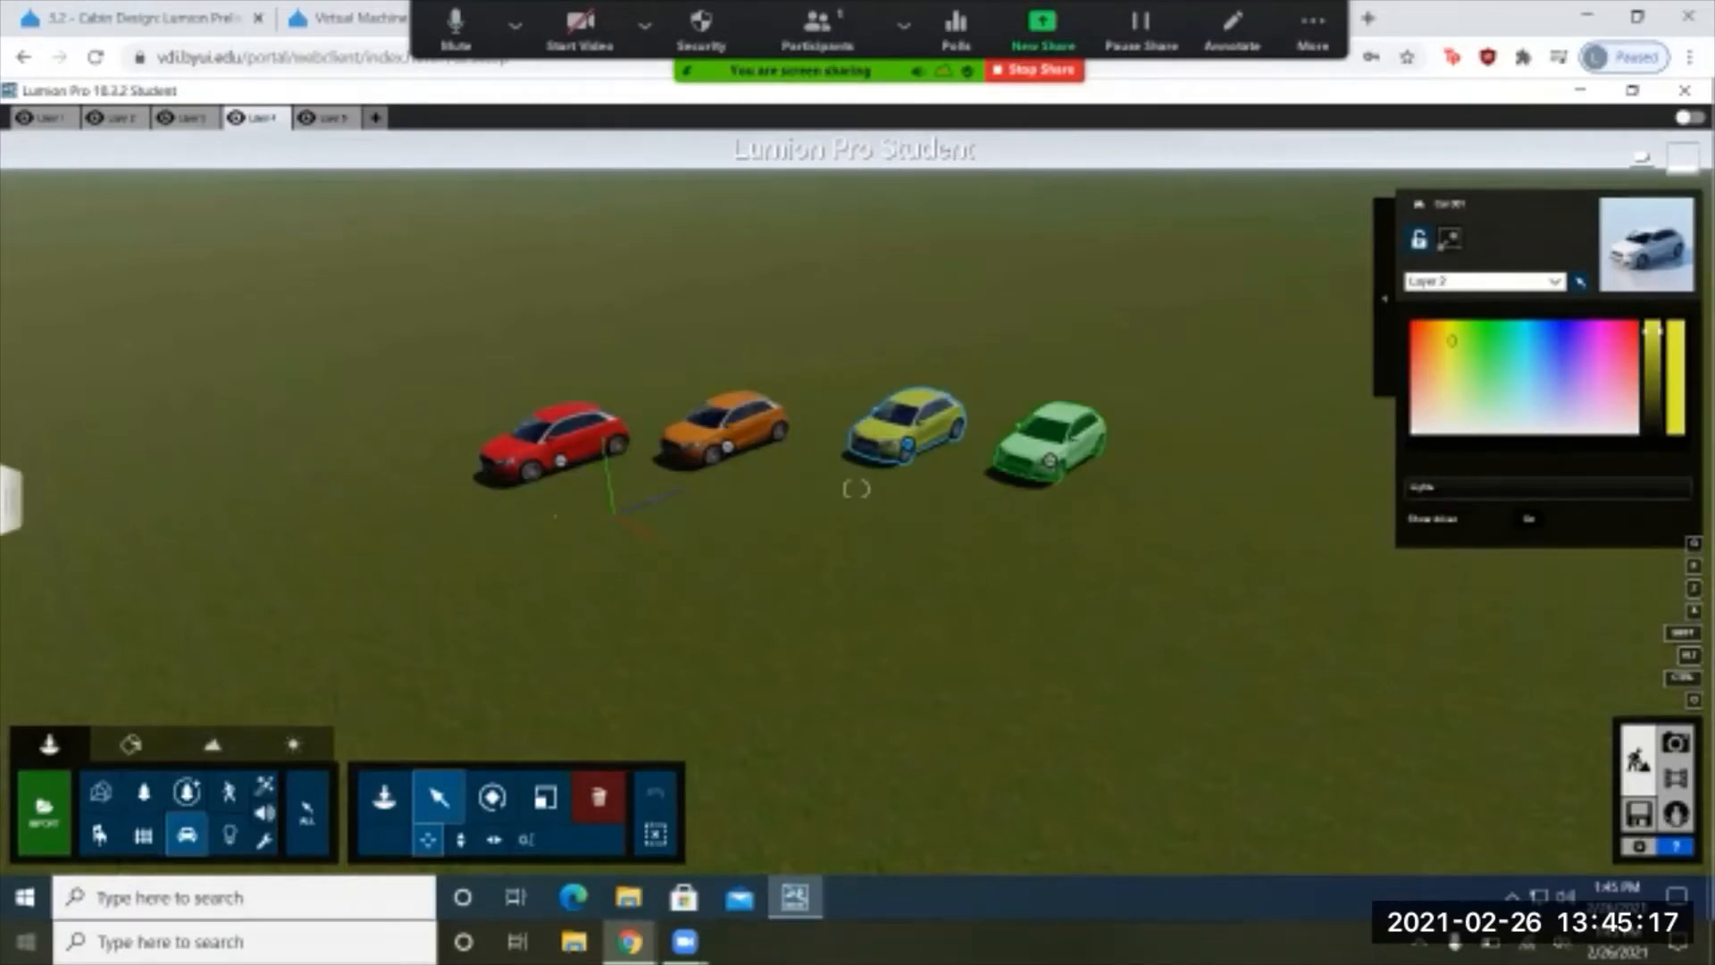
left_click(1050, 461)
left_click(1561, 336)
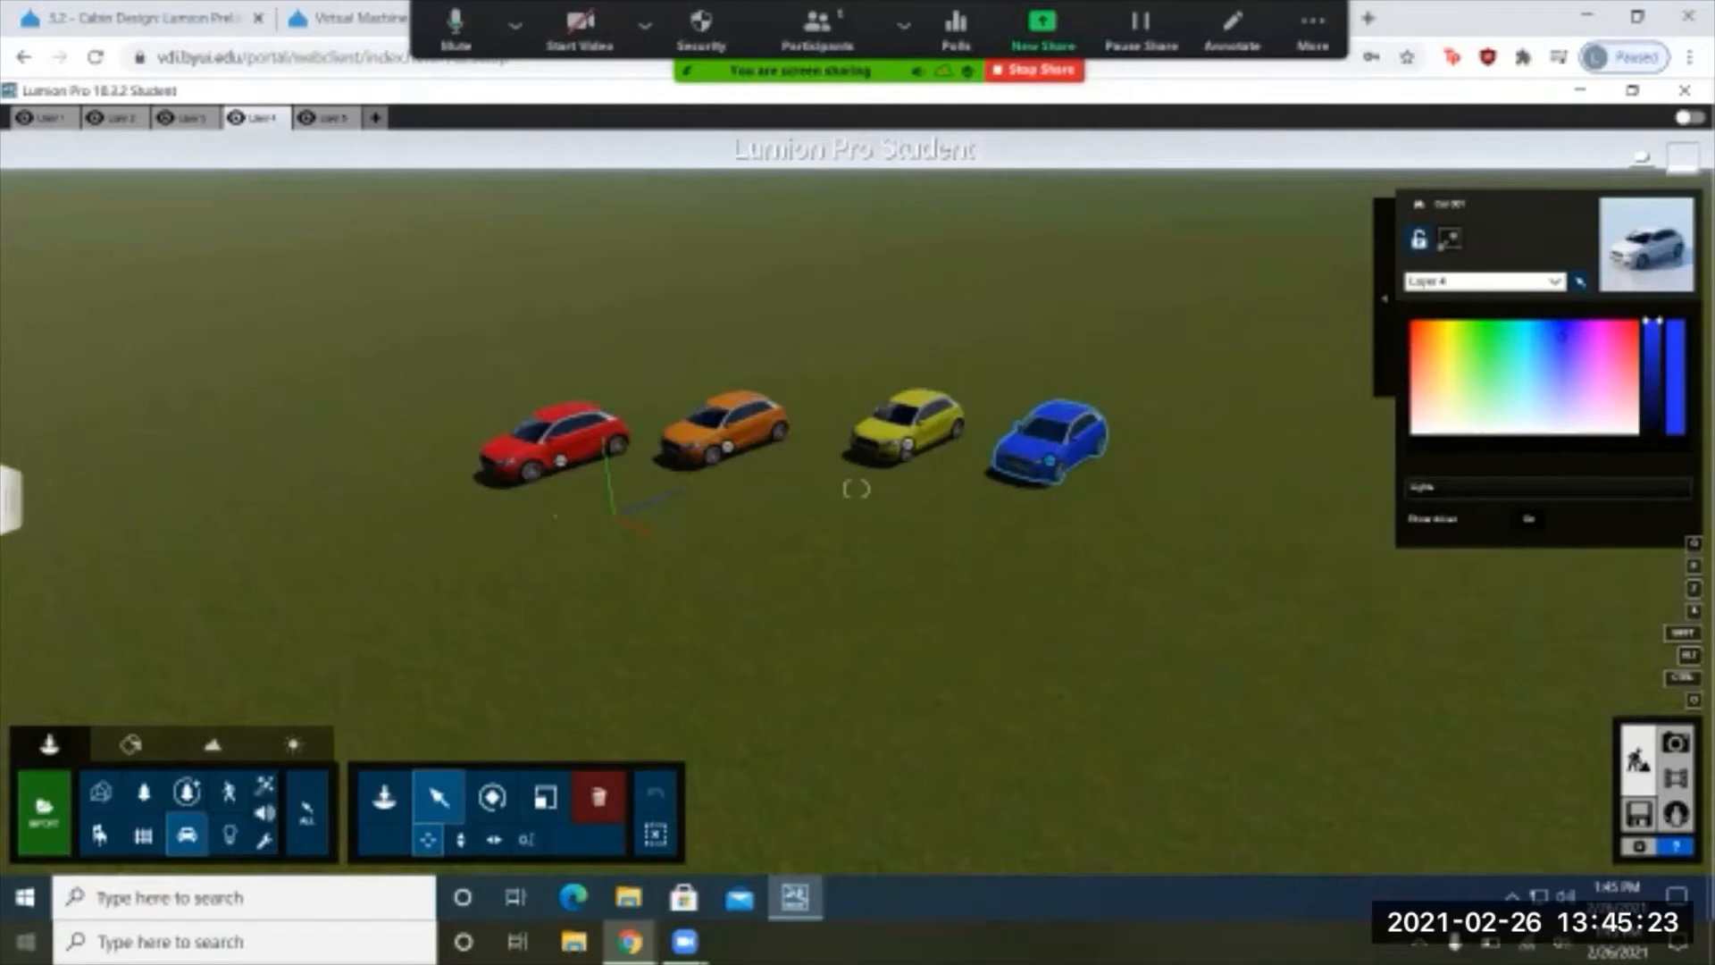
Step: Select all four cars together and align their positions so they share the same spot
left_click_drag(357, 190, 1193, 554, "ctrl")
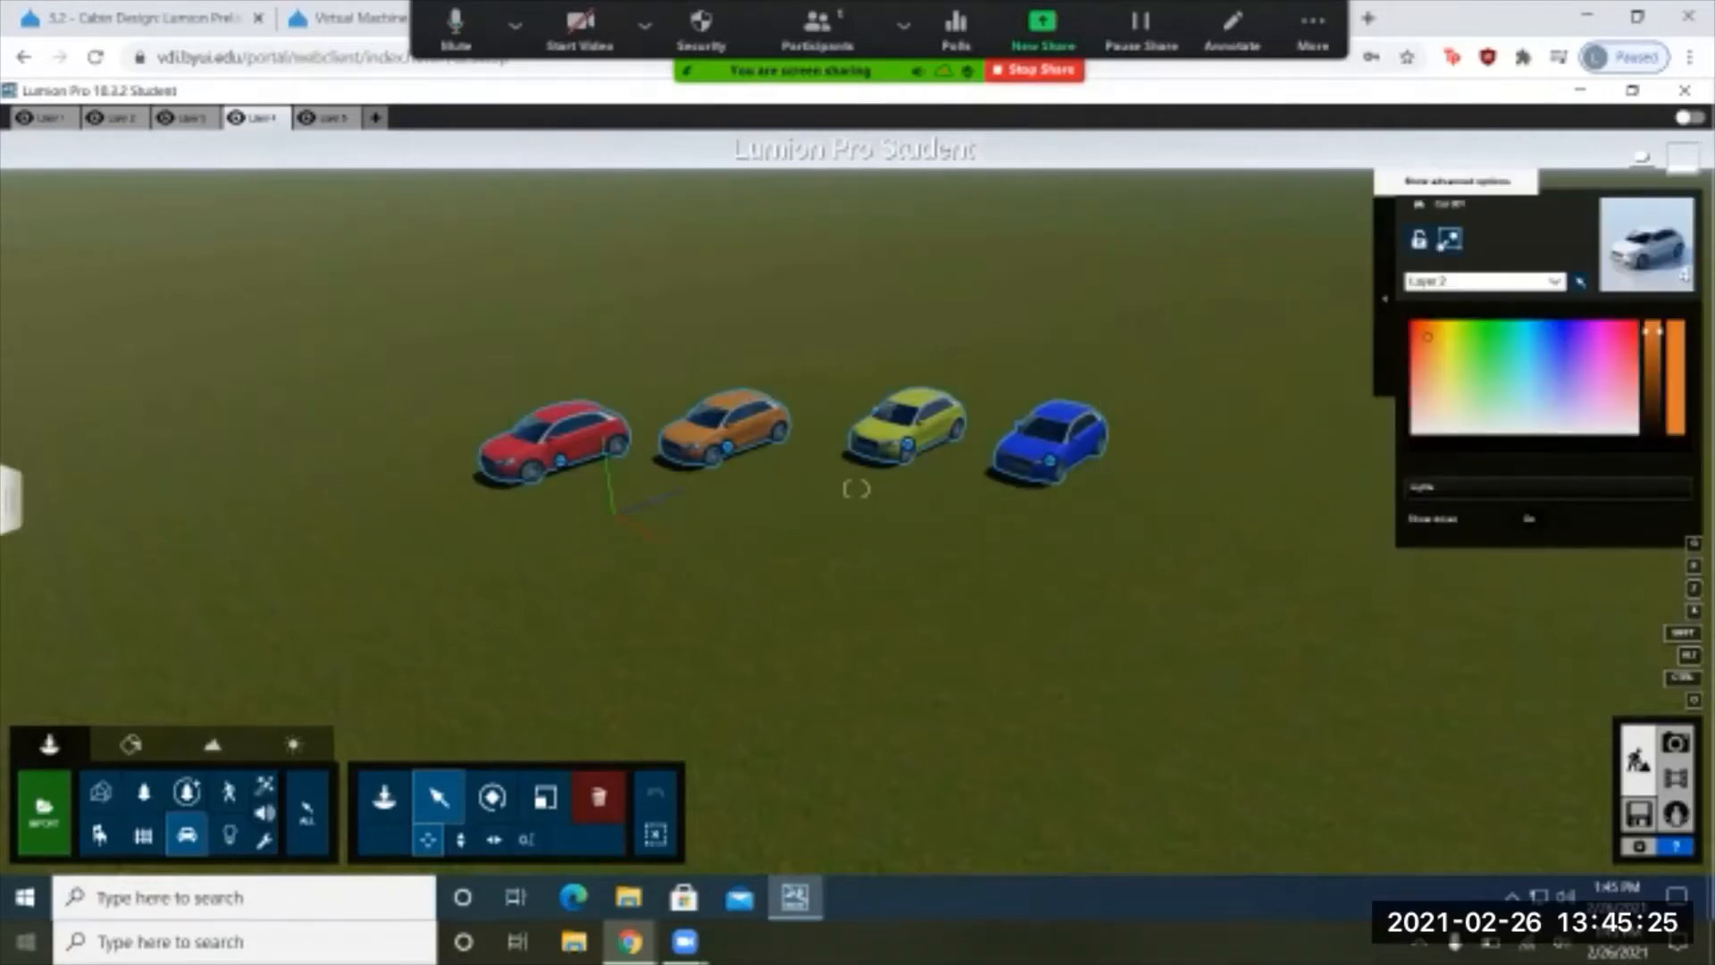
left_click(1384, 298)
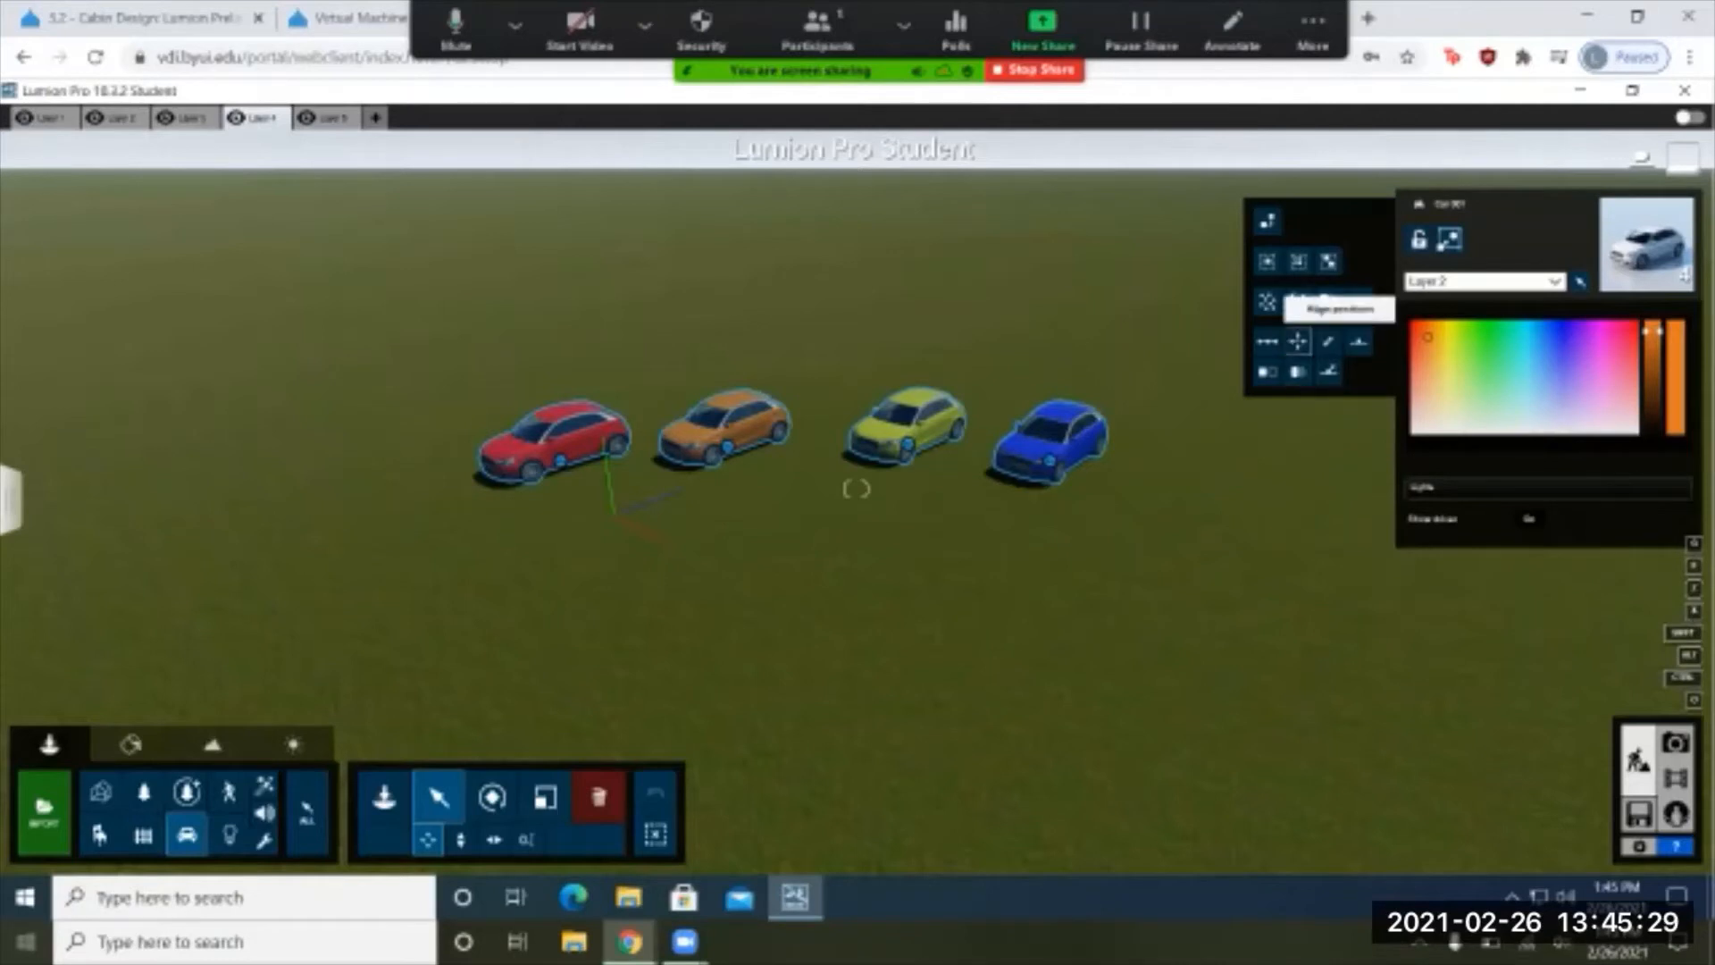
left_click(1298, 340)
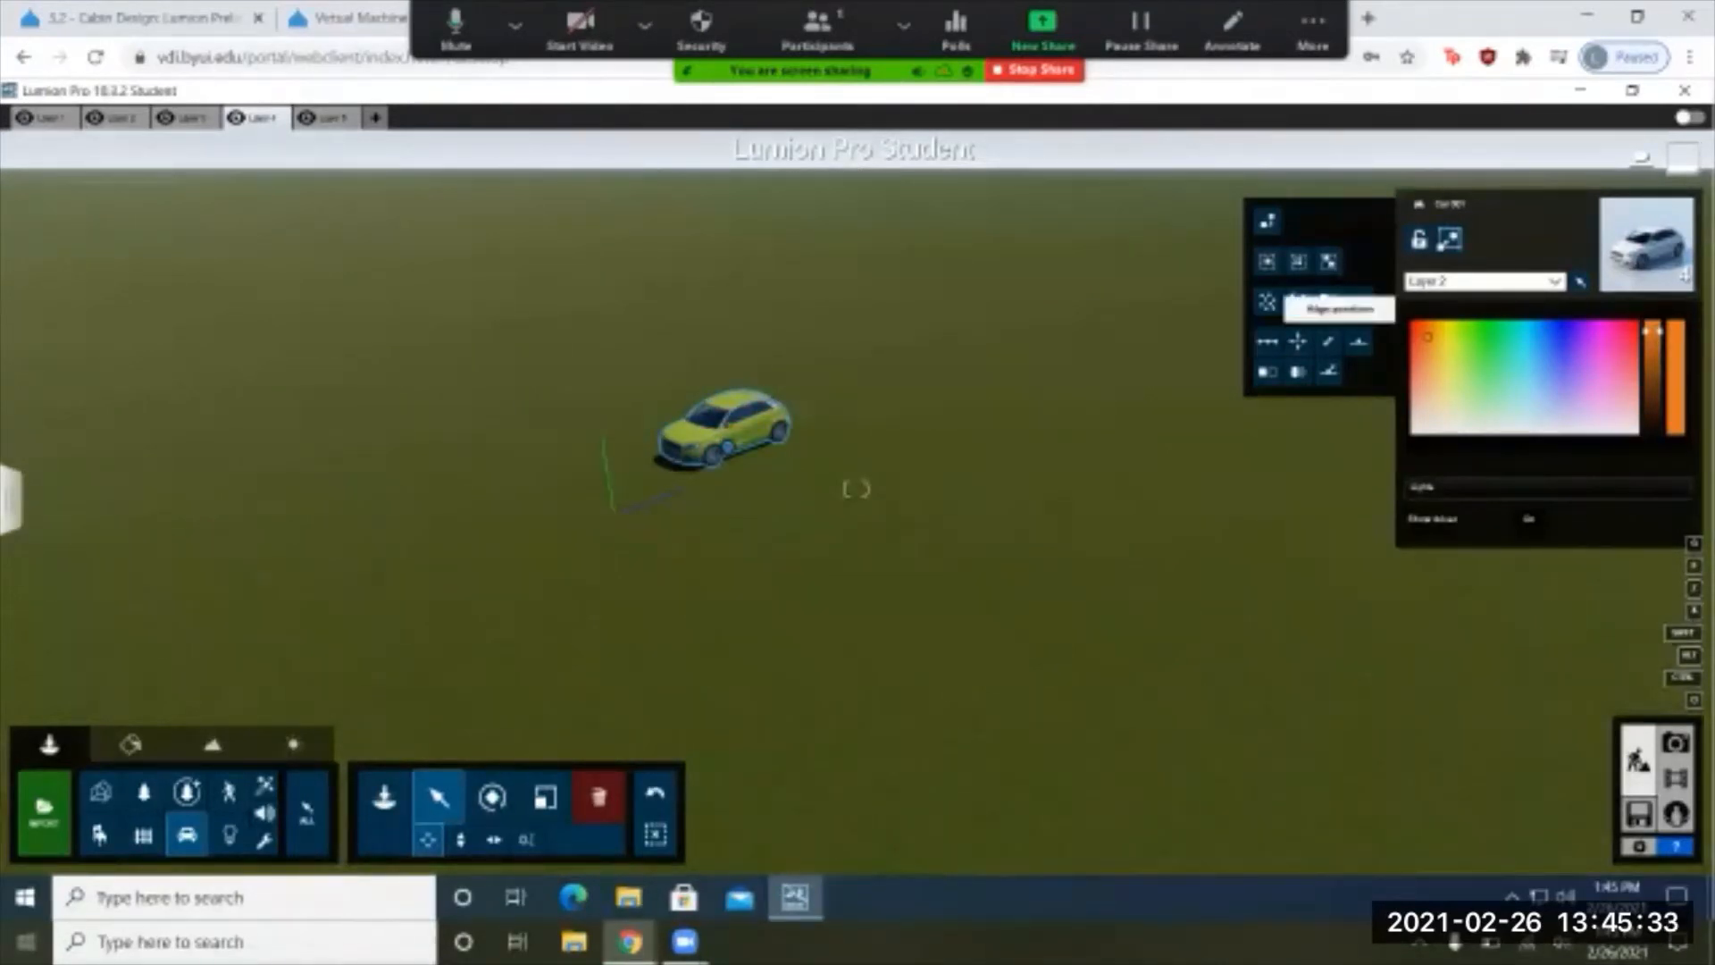
left_click(1384, 298)
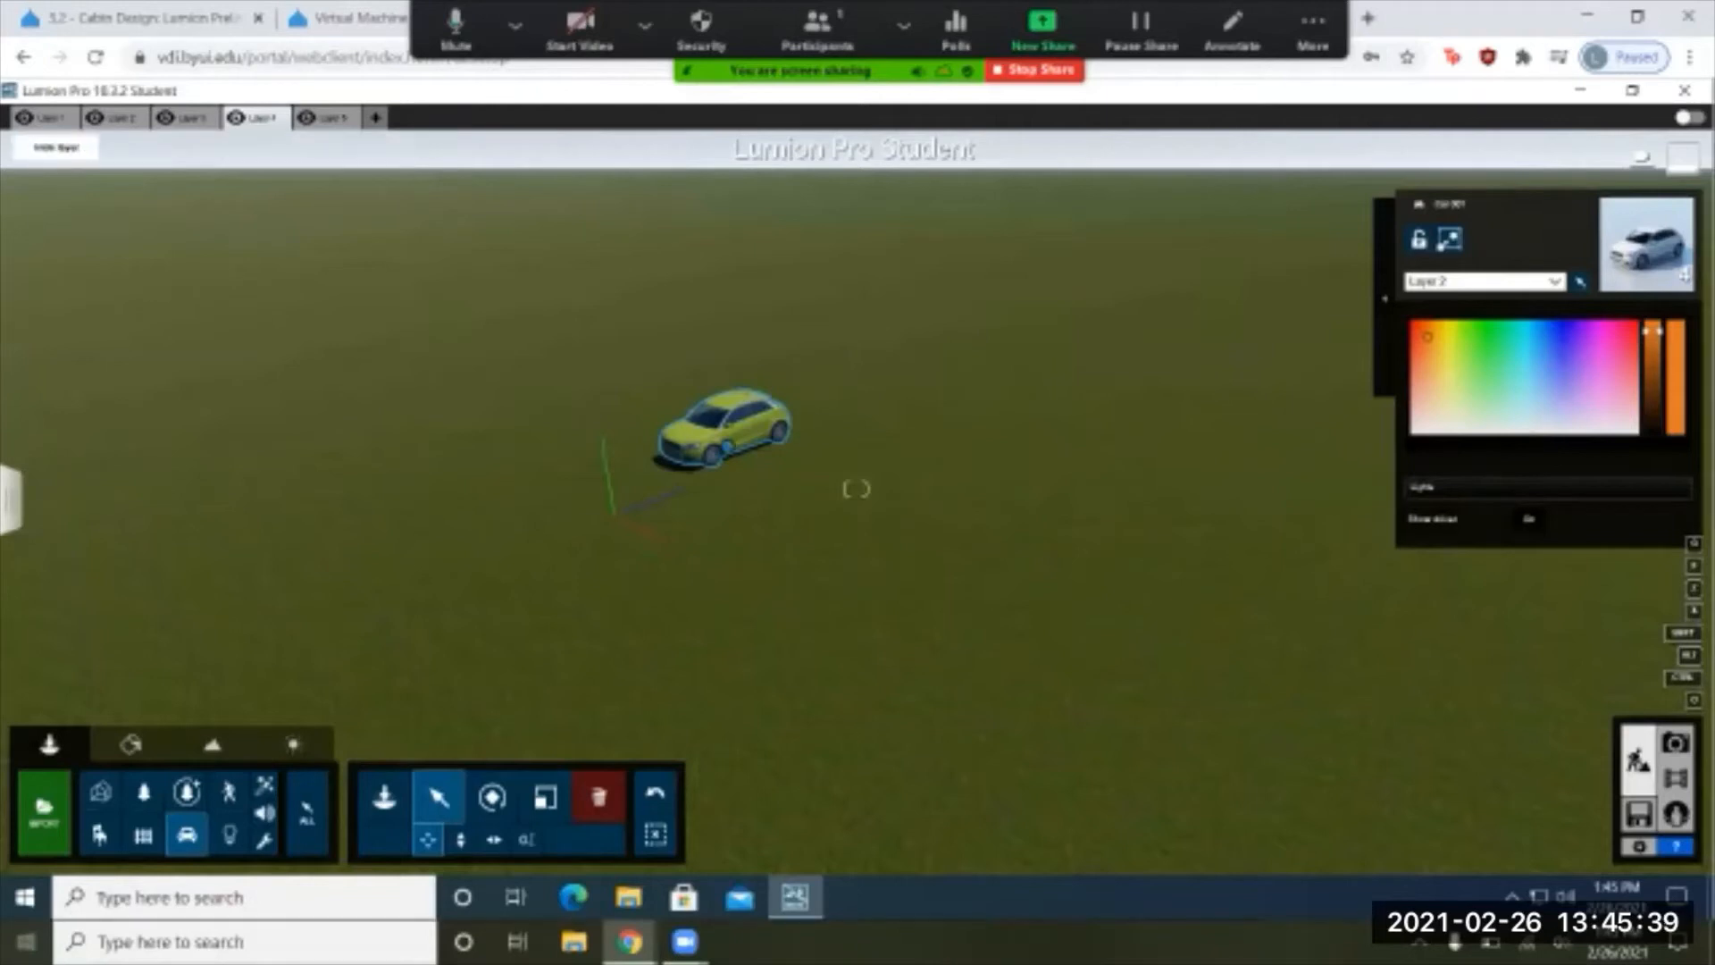
Step: Toggle the visibility of Layers 2 and 3 to check how the overlapping cars display
left_click(95, 118)
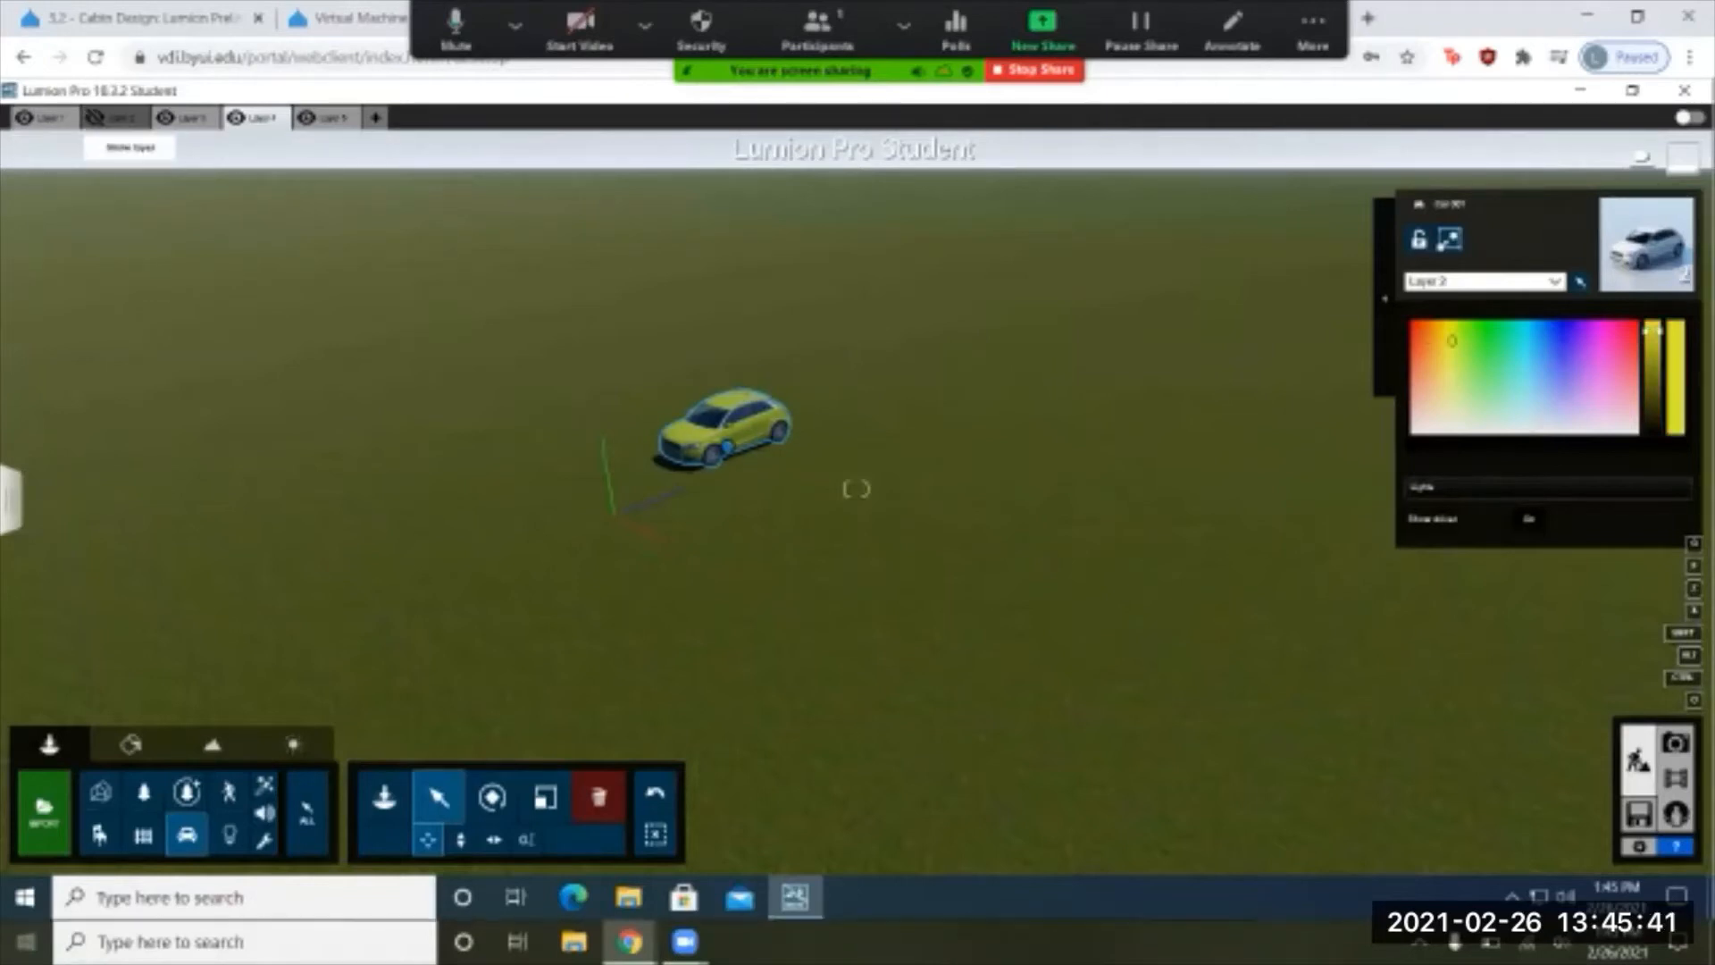
left_click(95, 118)
left_click(165, 118)
left_click(165, 118)
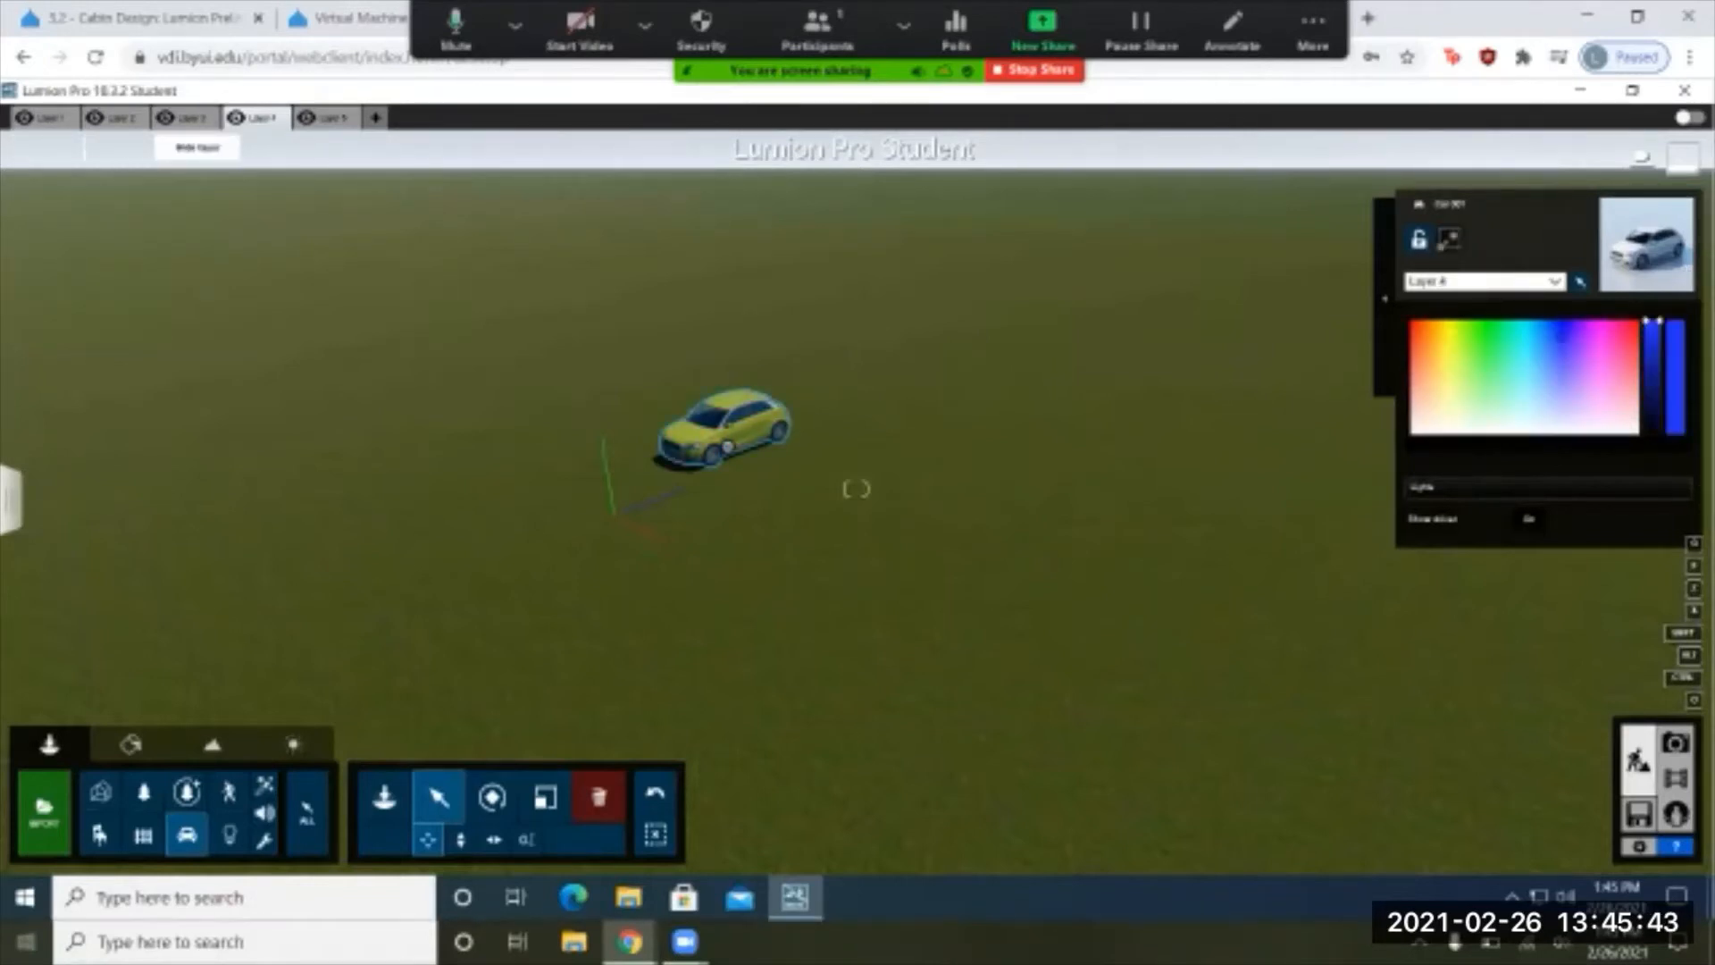
left_click(165, 118)
left_click(165, 118)
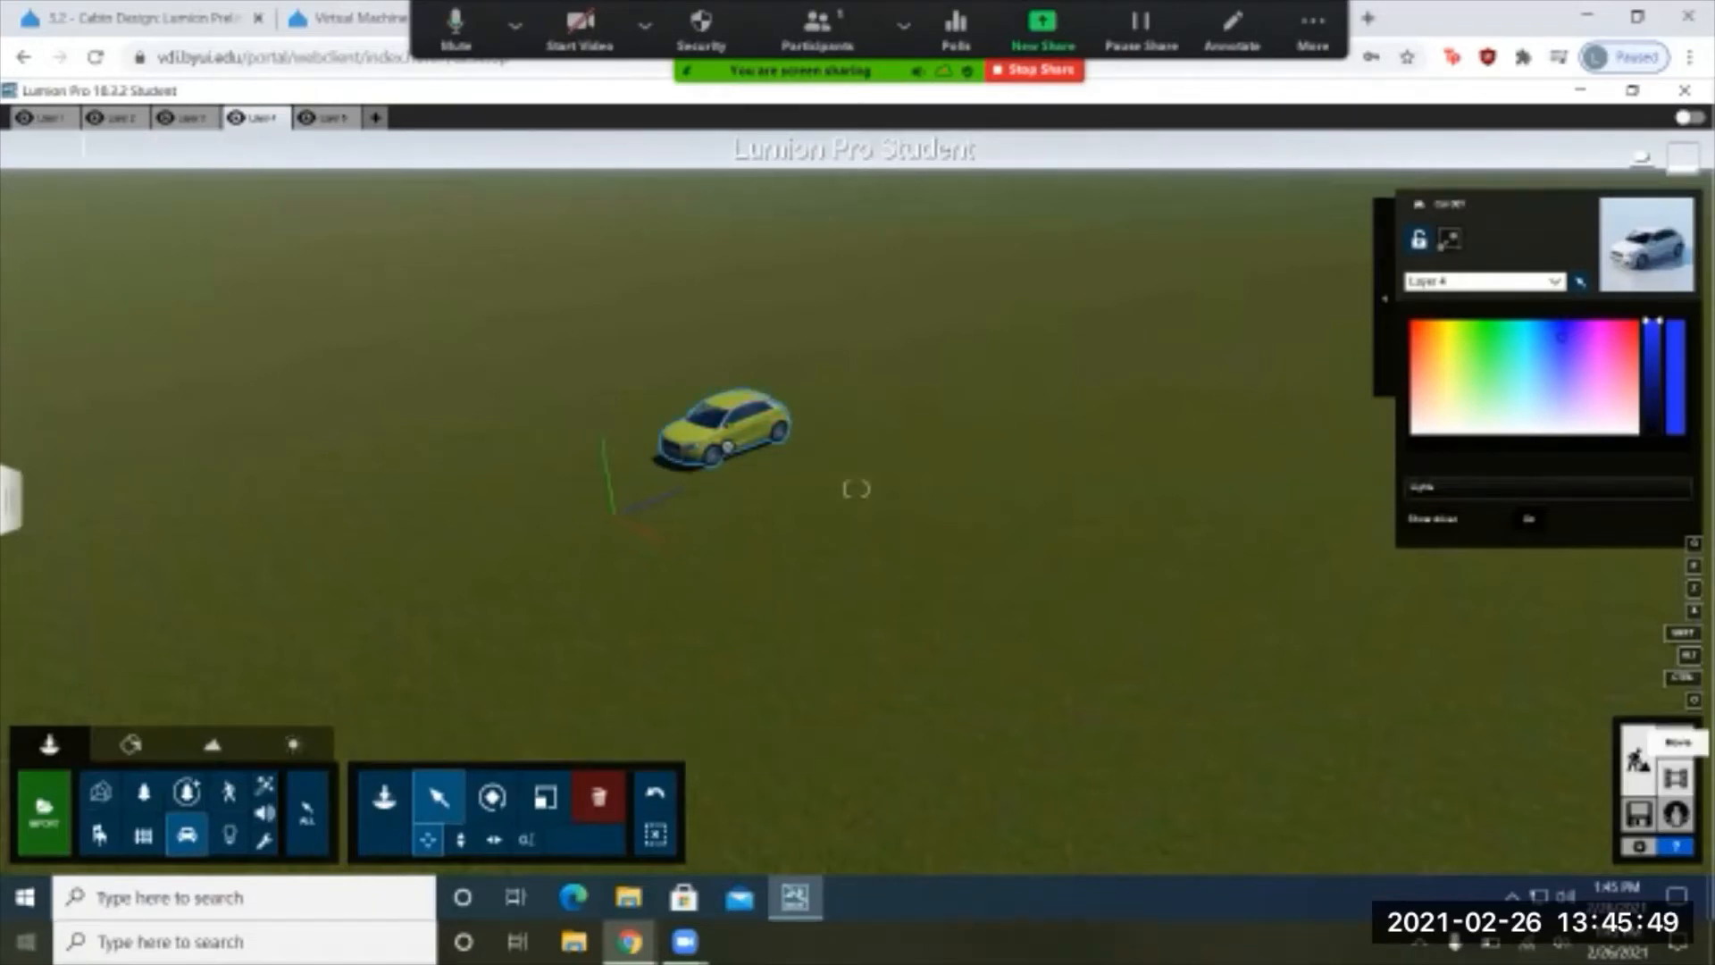
Step: Start recording a movie clip in the first empty slot and frame the stacked cars in a close three-quarter front view
left_click(1676, 775)
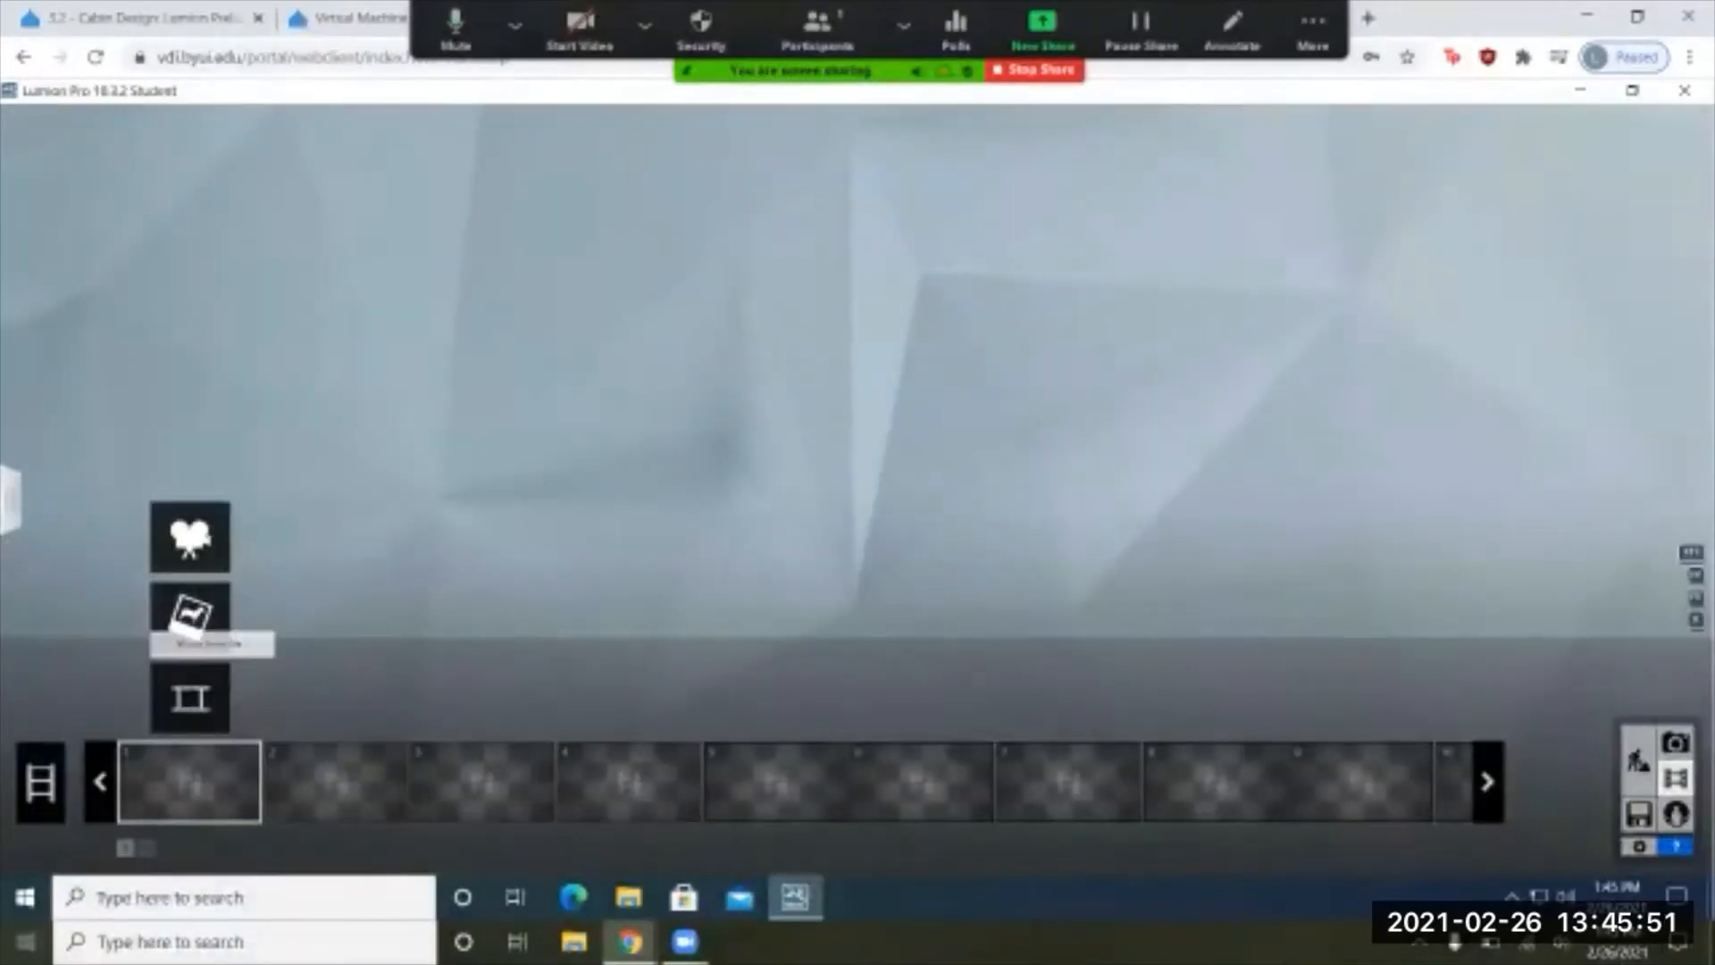
left_click(190, 536)
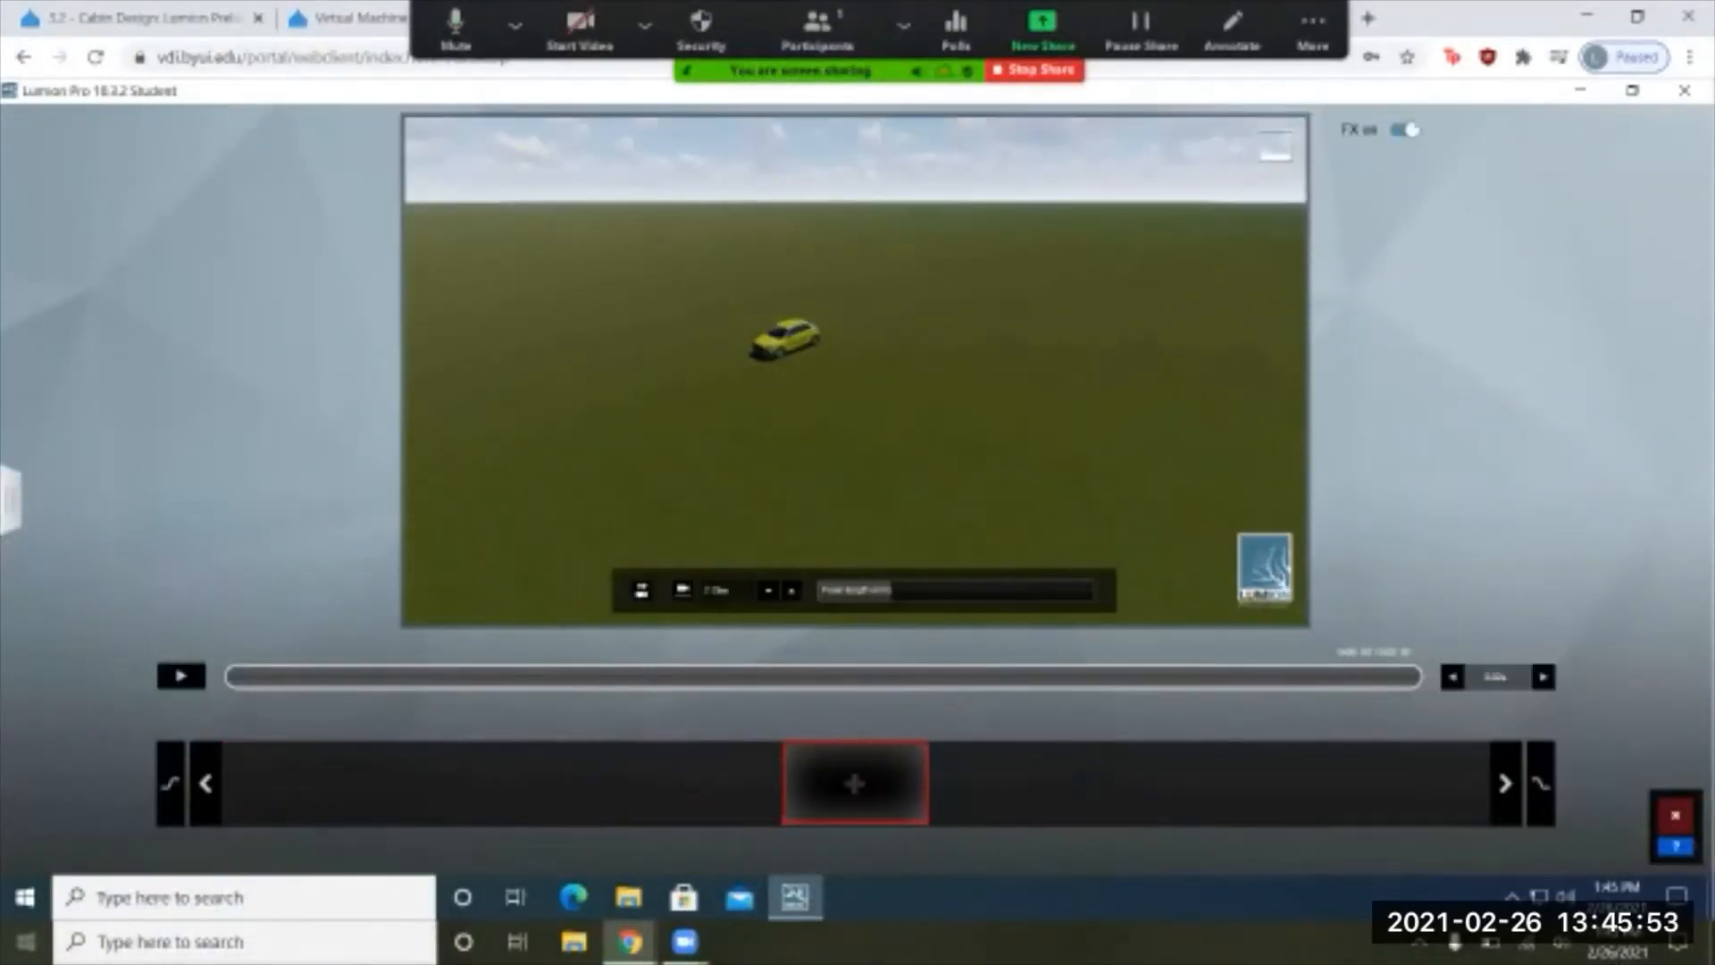
scroll(855, 370, "up", 5)
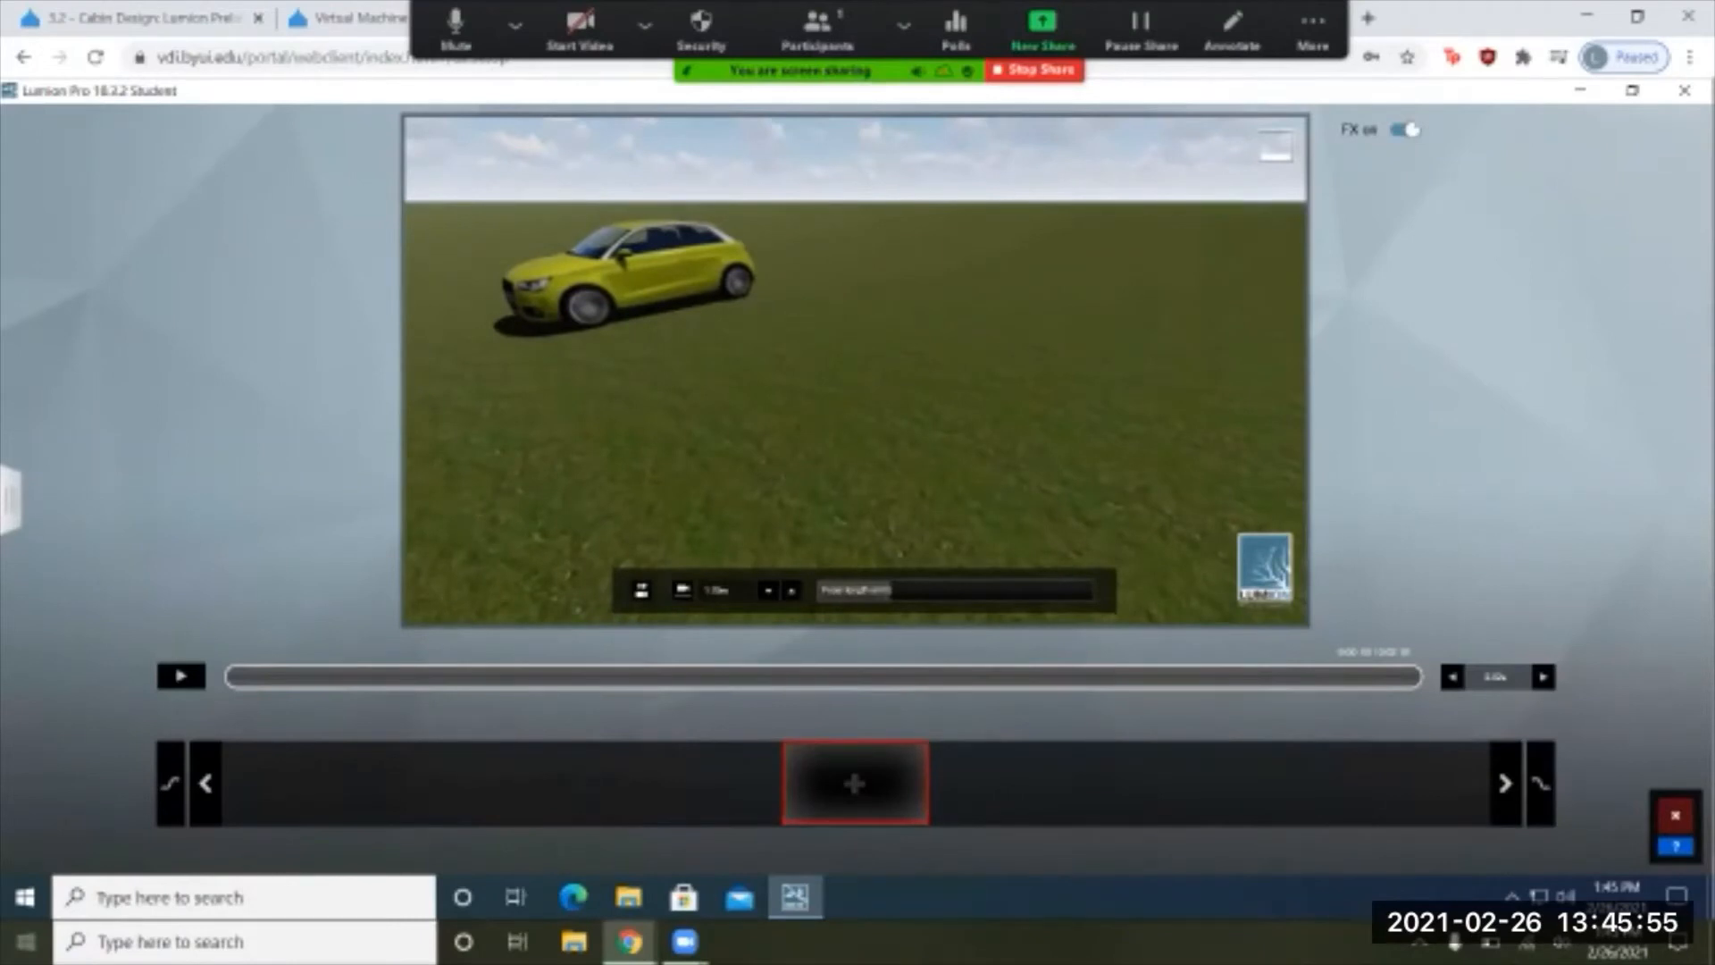
right_click_drag(855, 371, 1000, 356)
key("a")
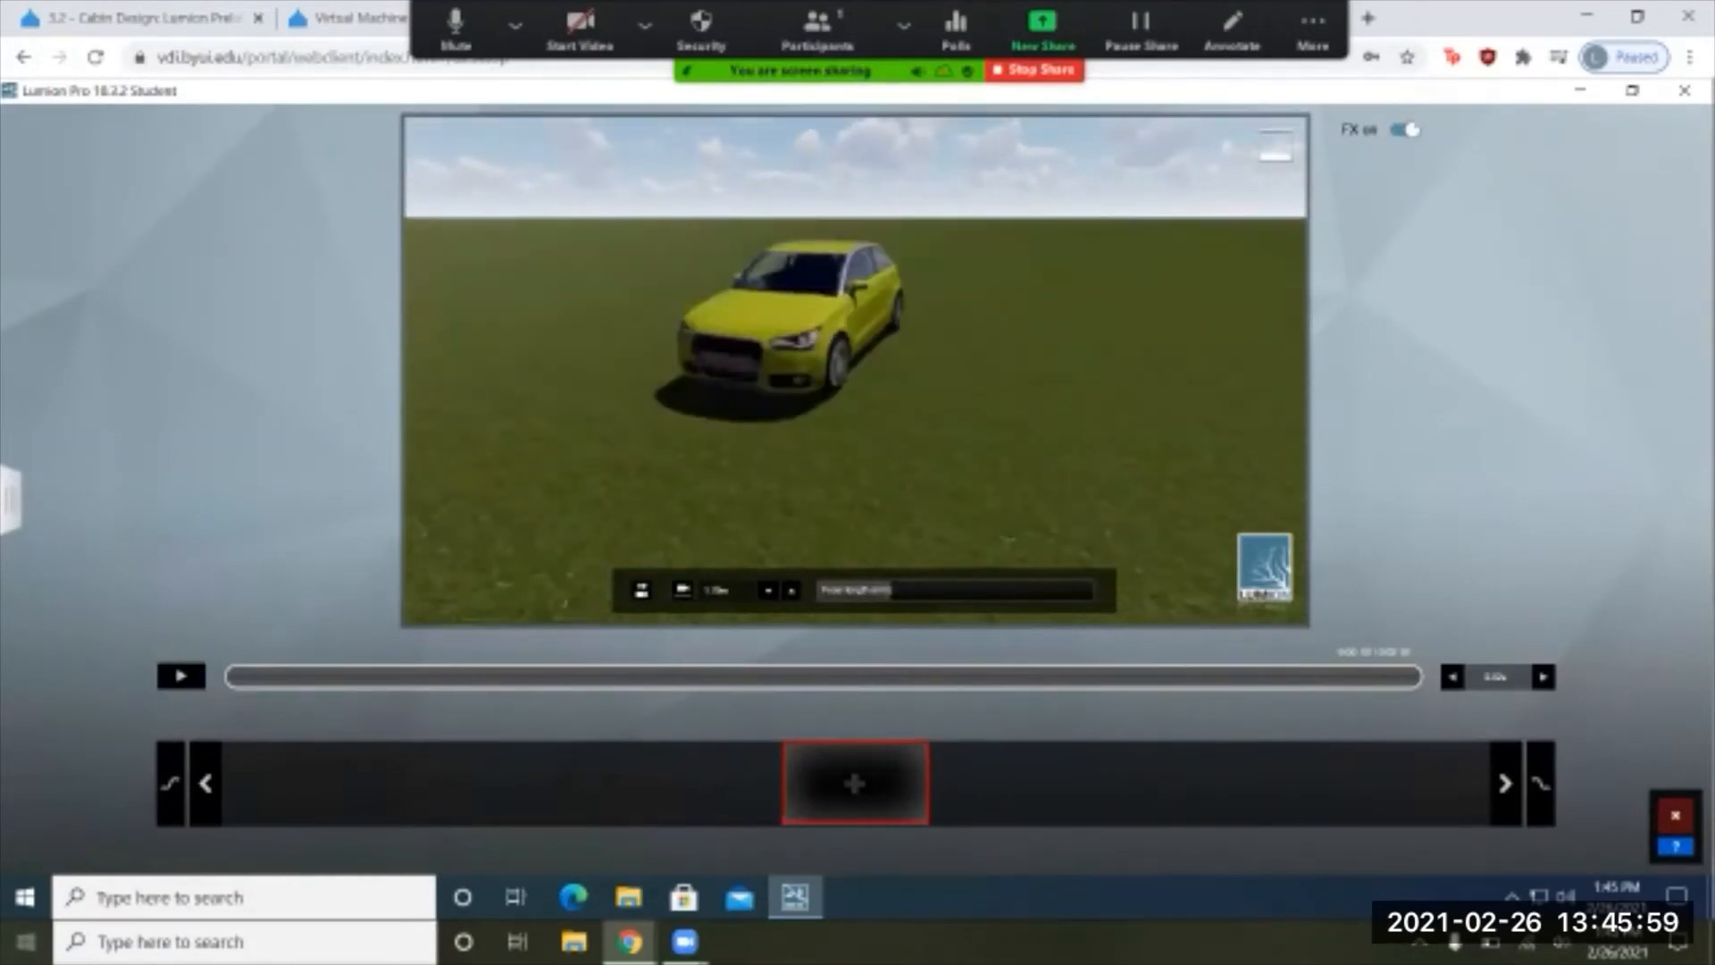
key("a")
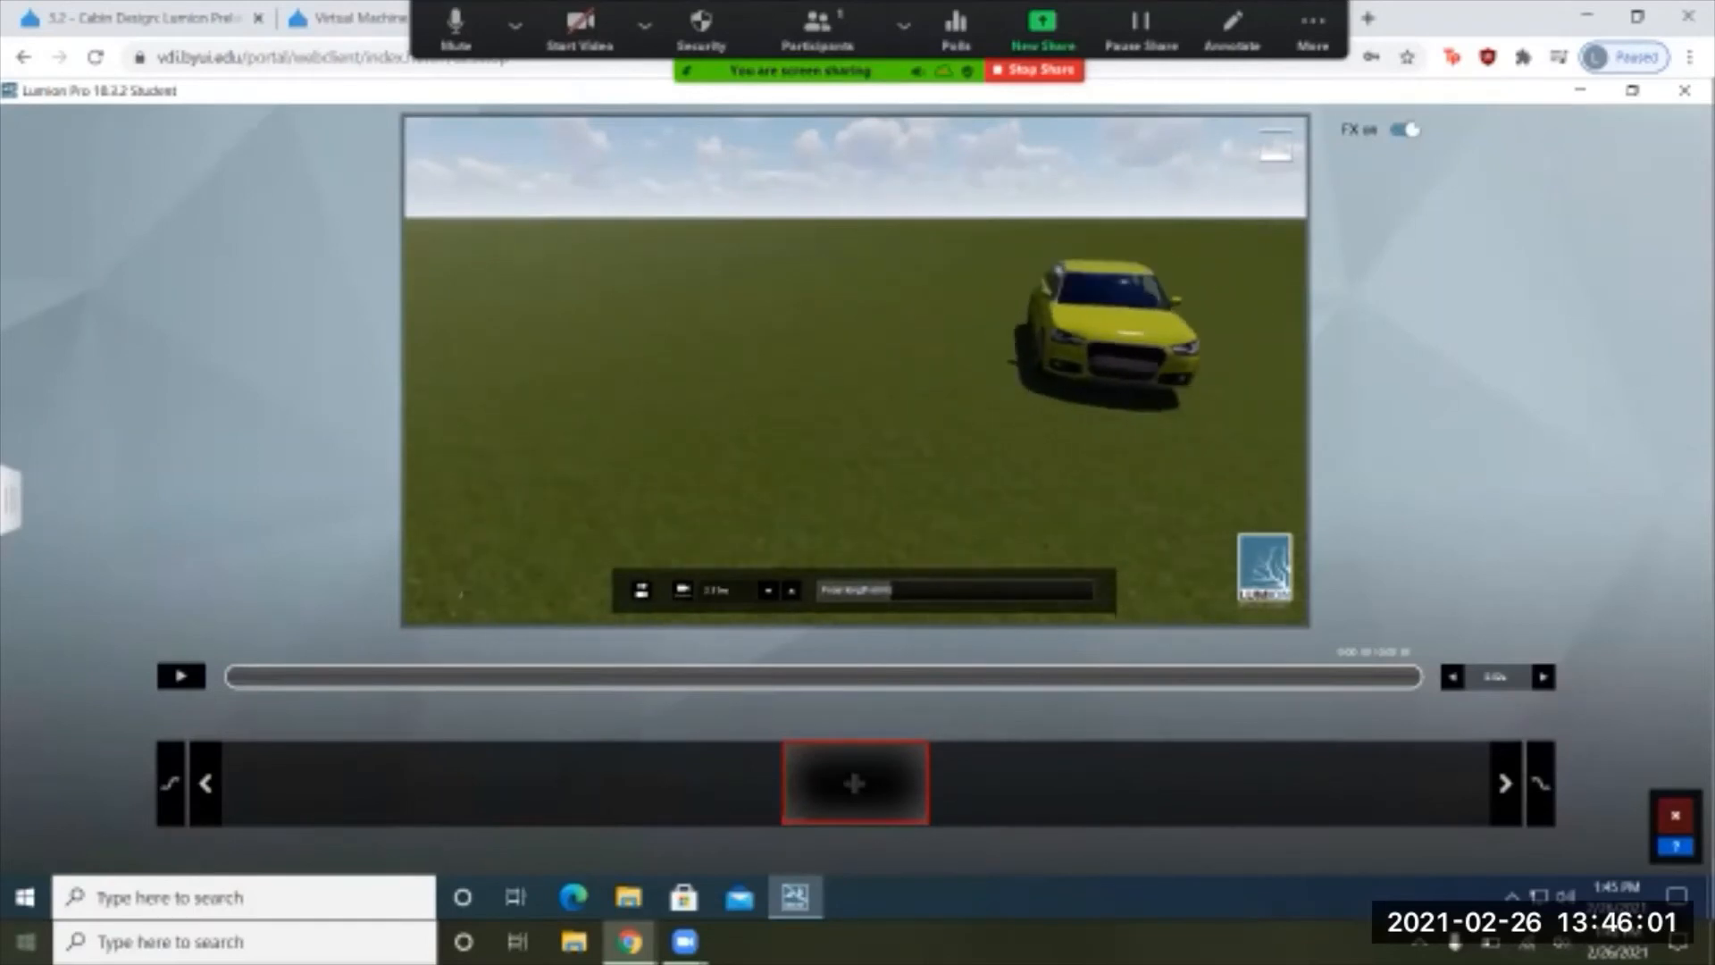
key("d")
right_click_drag(902, 368, 840, 372)
key("d")
key("w")
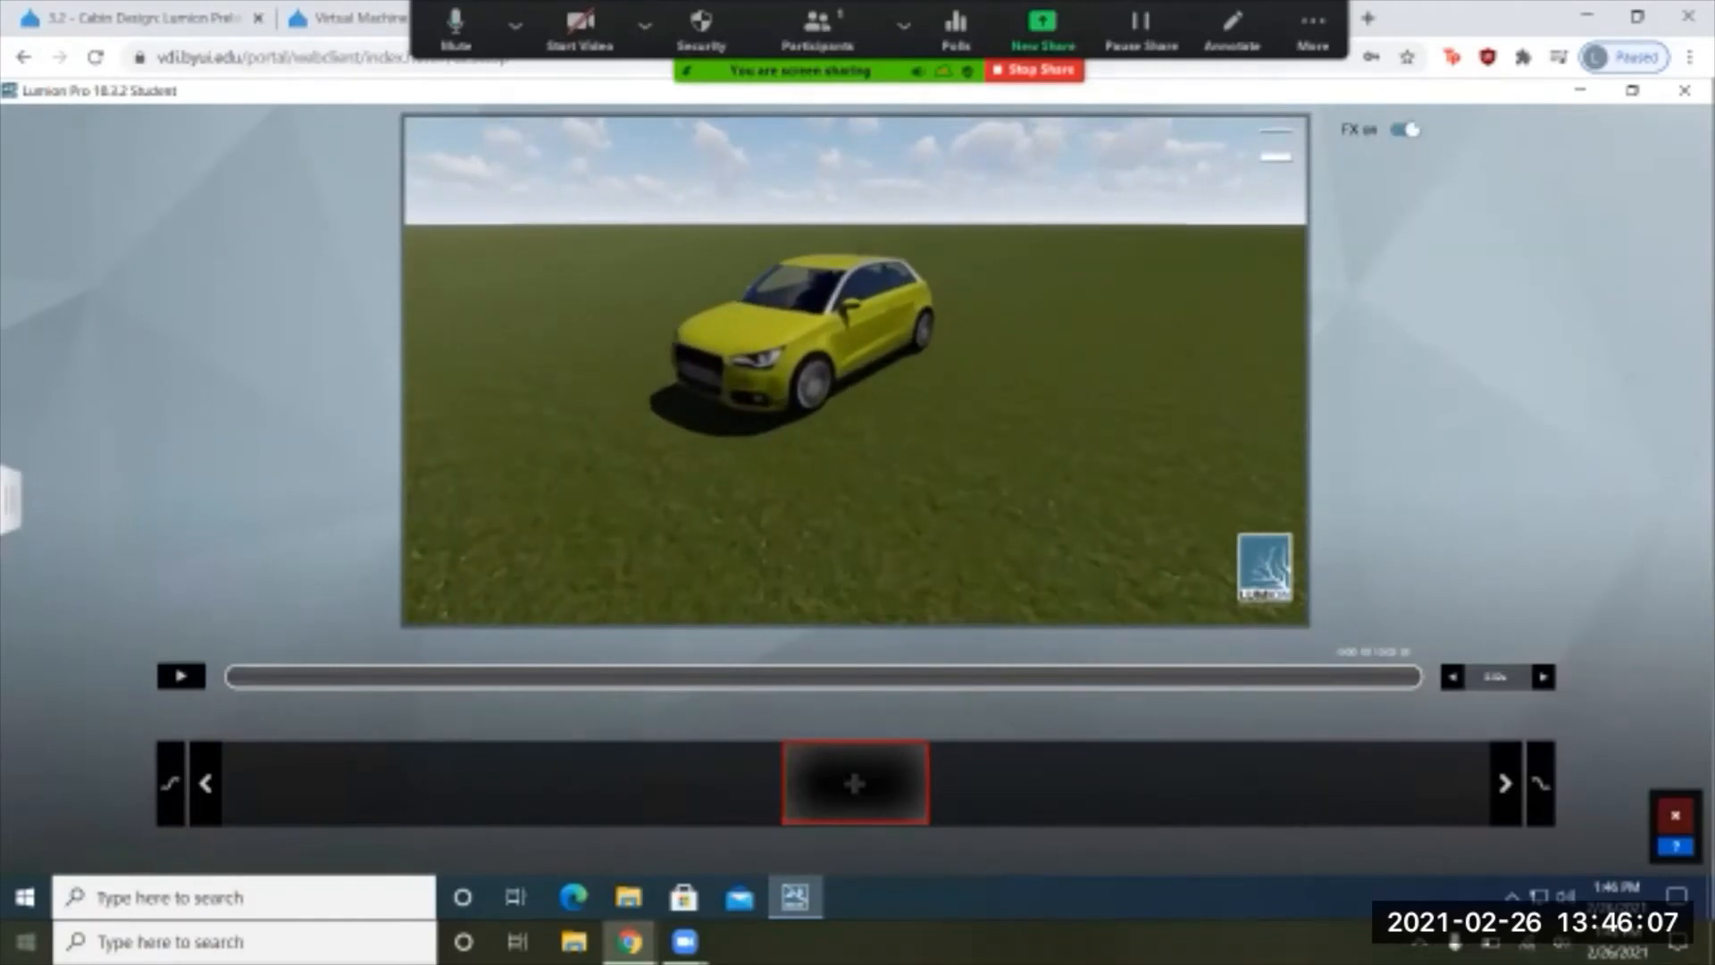
Step: Add two identical camera keyframes of the framed car view and save the clip
left_click(855, 783)
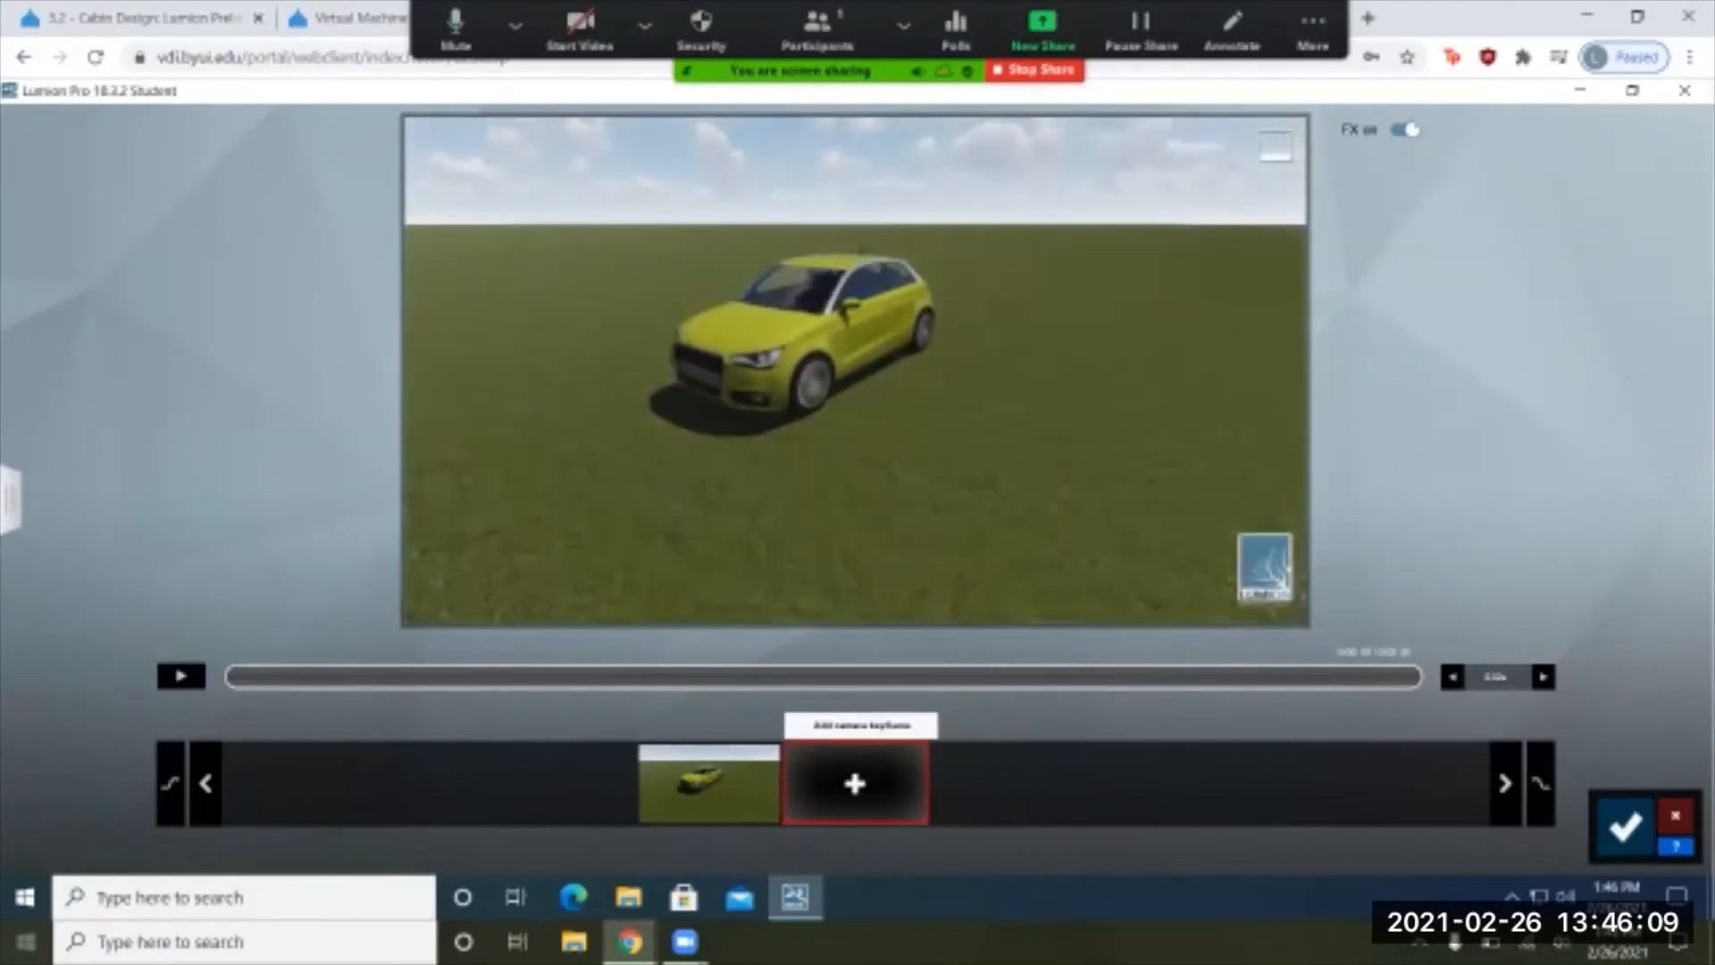
left_click(855, 784)
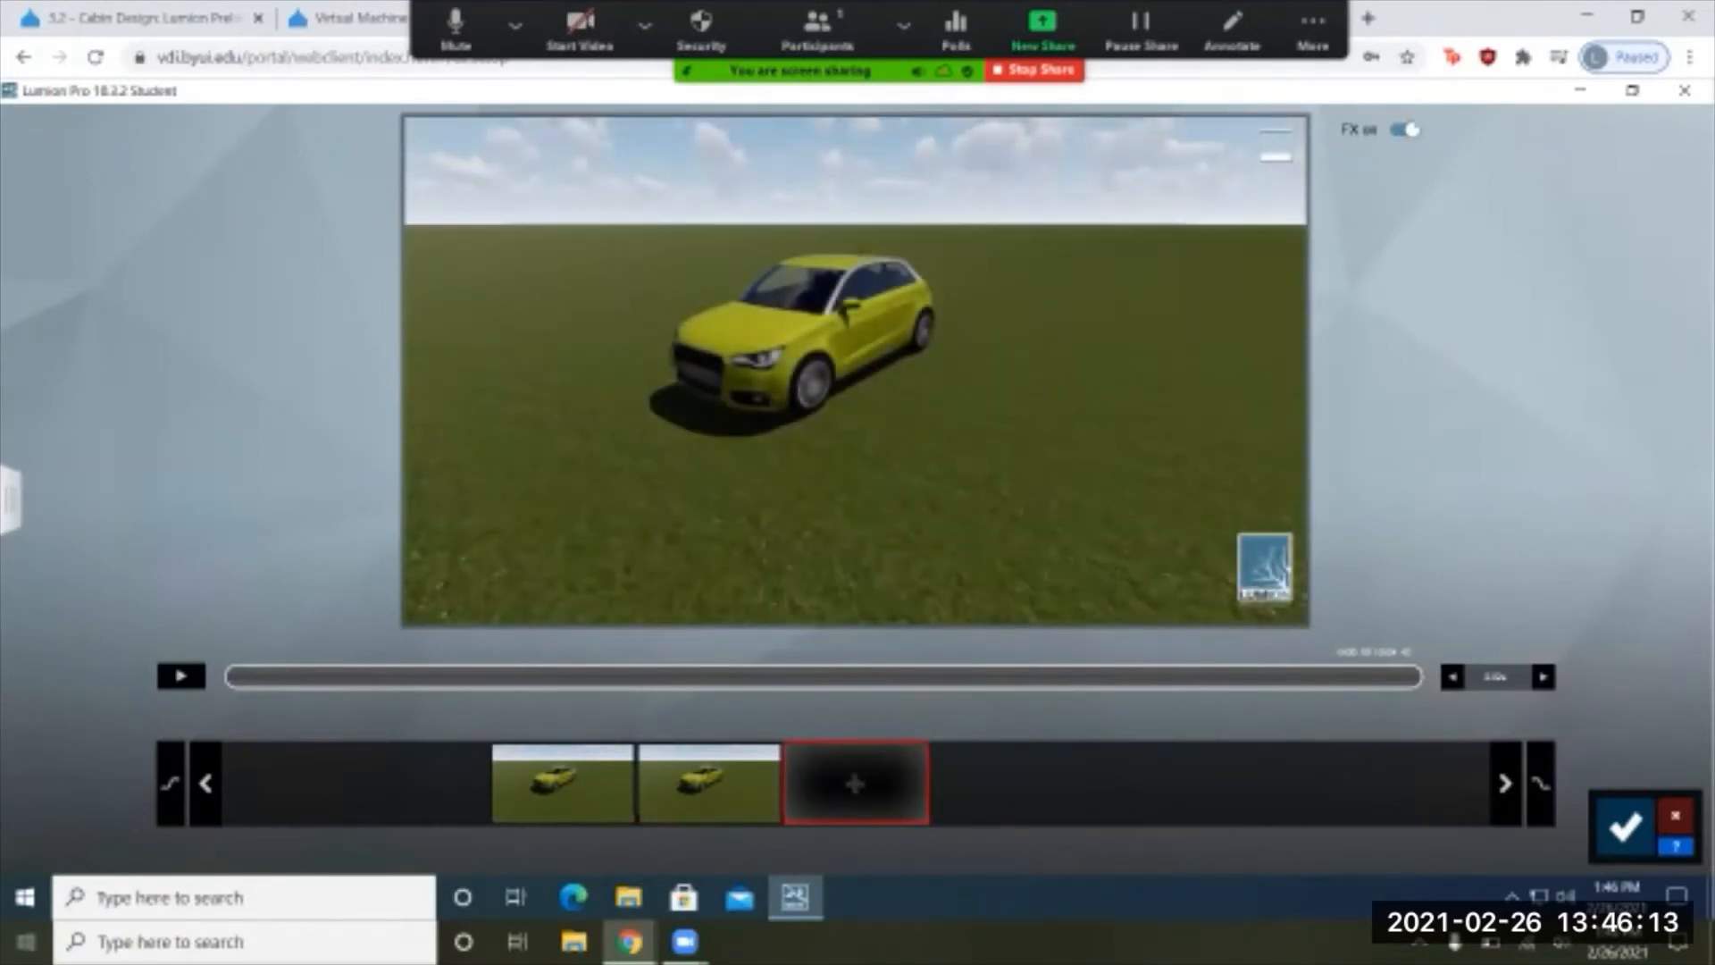
left_click(1625, 827)
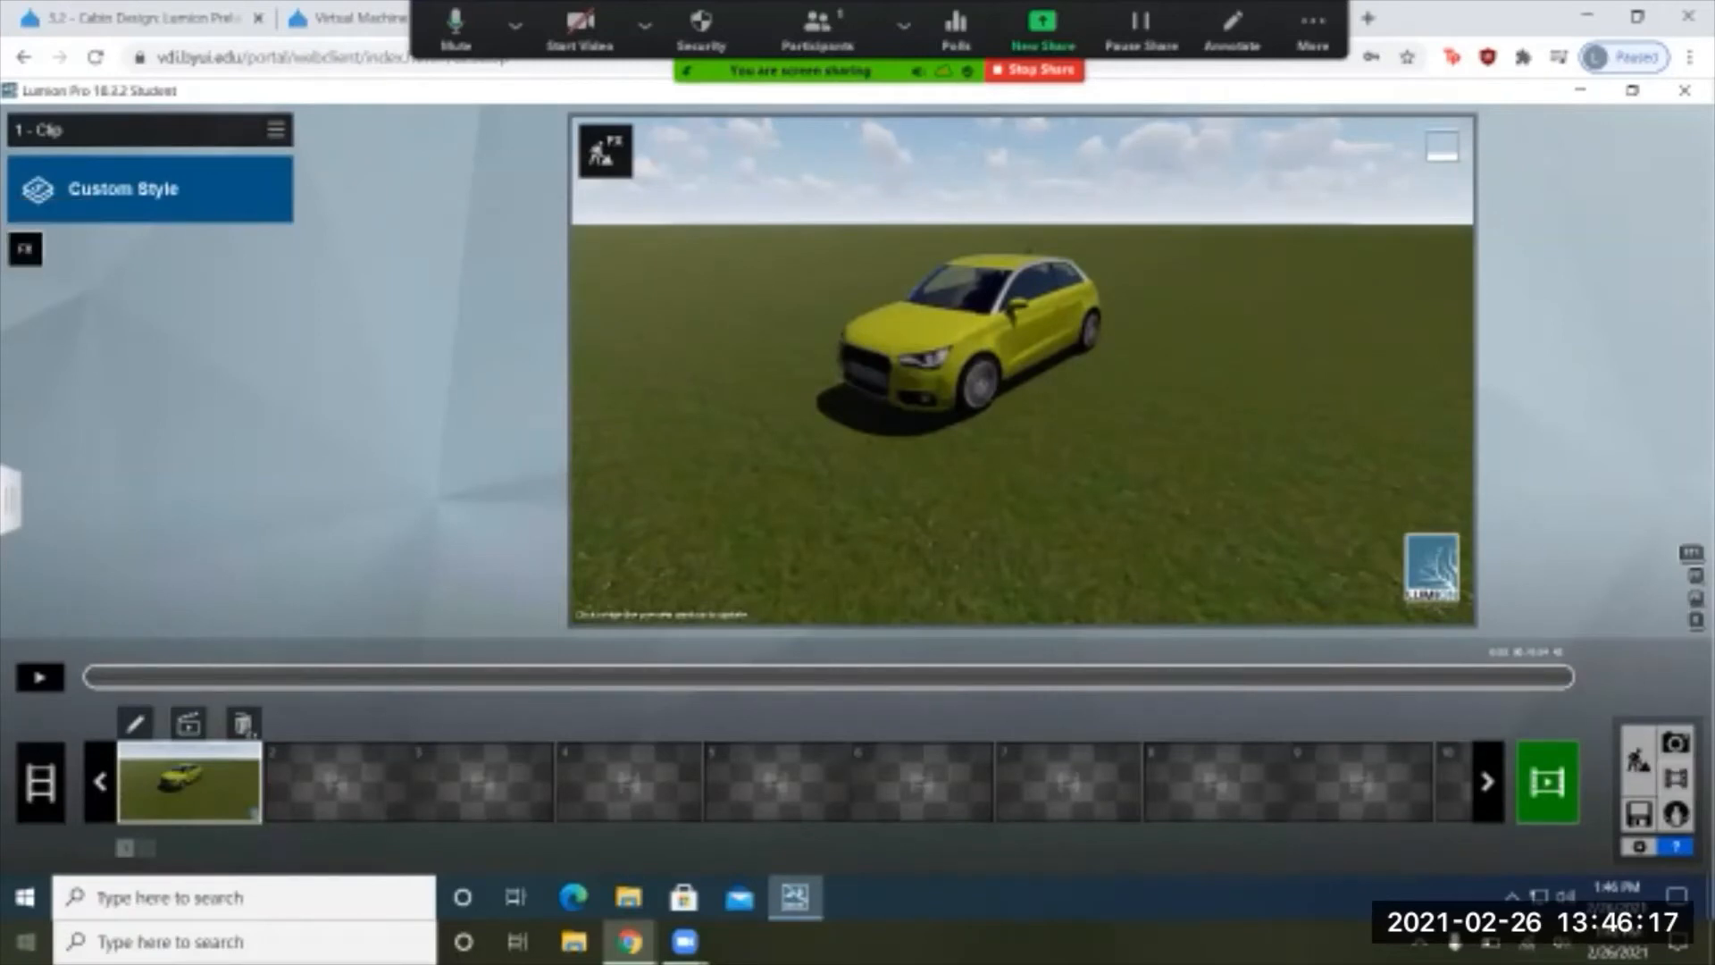
Step: Show all clip effects and add the Layer Visibility effect from the Objects category to the clip
left_click(25, 250)
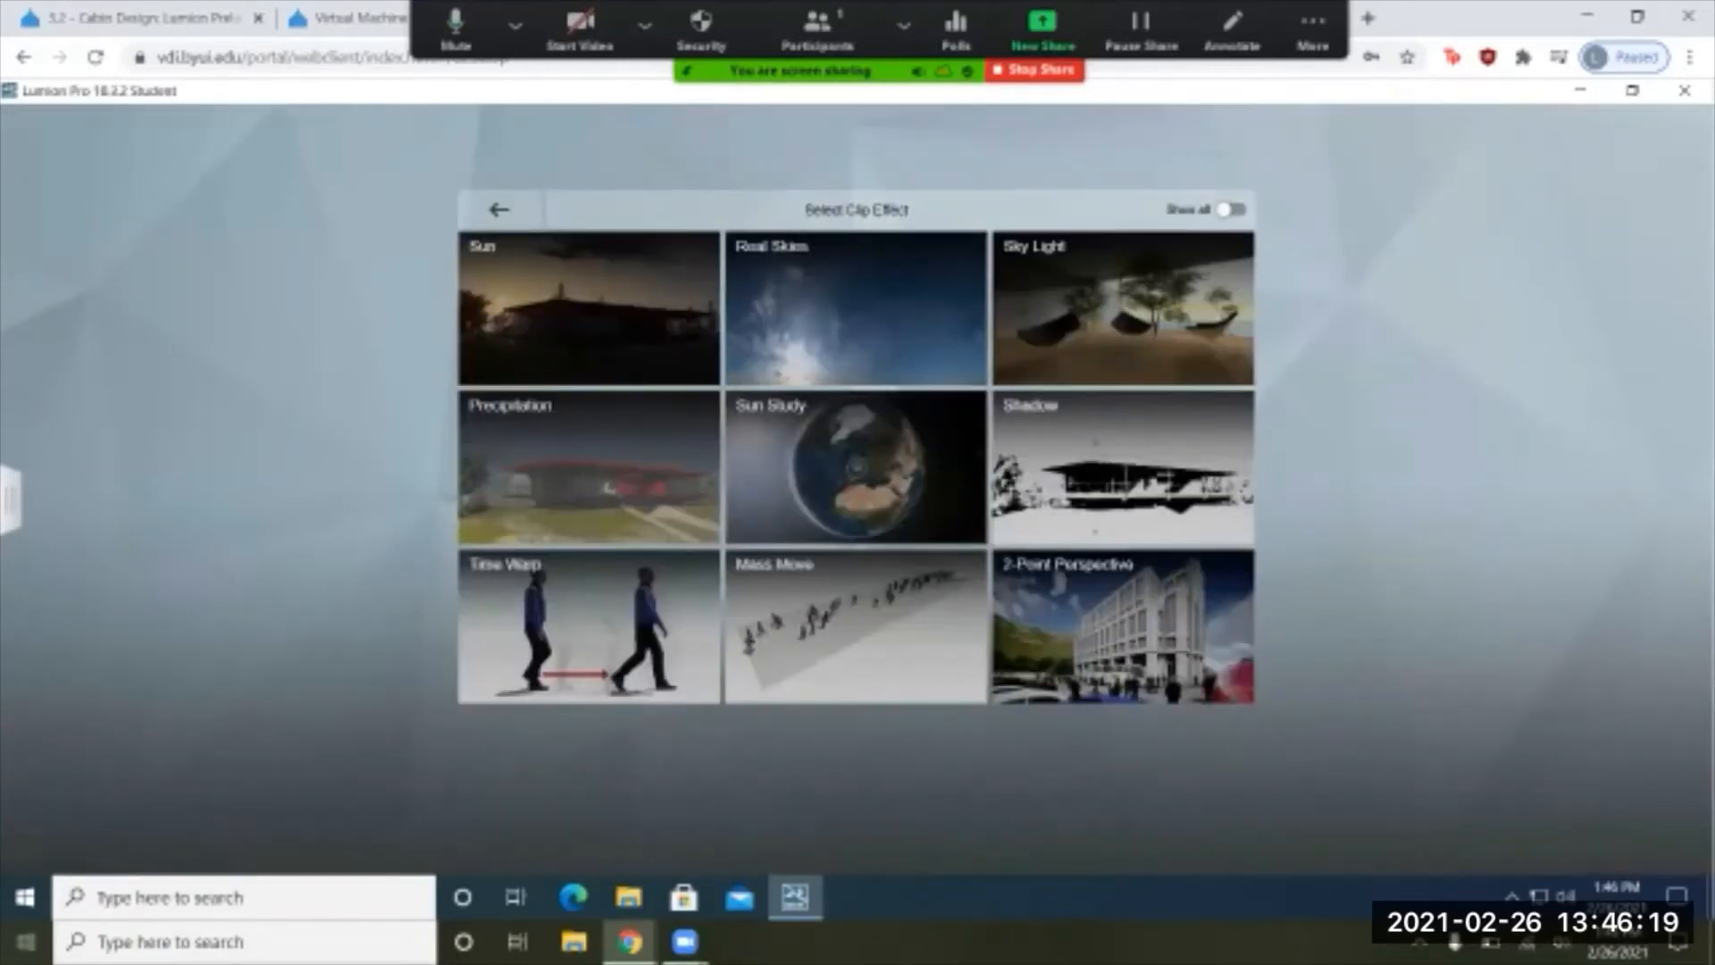
left_click(498, 209)
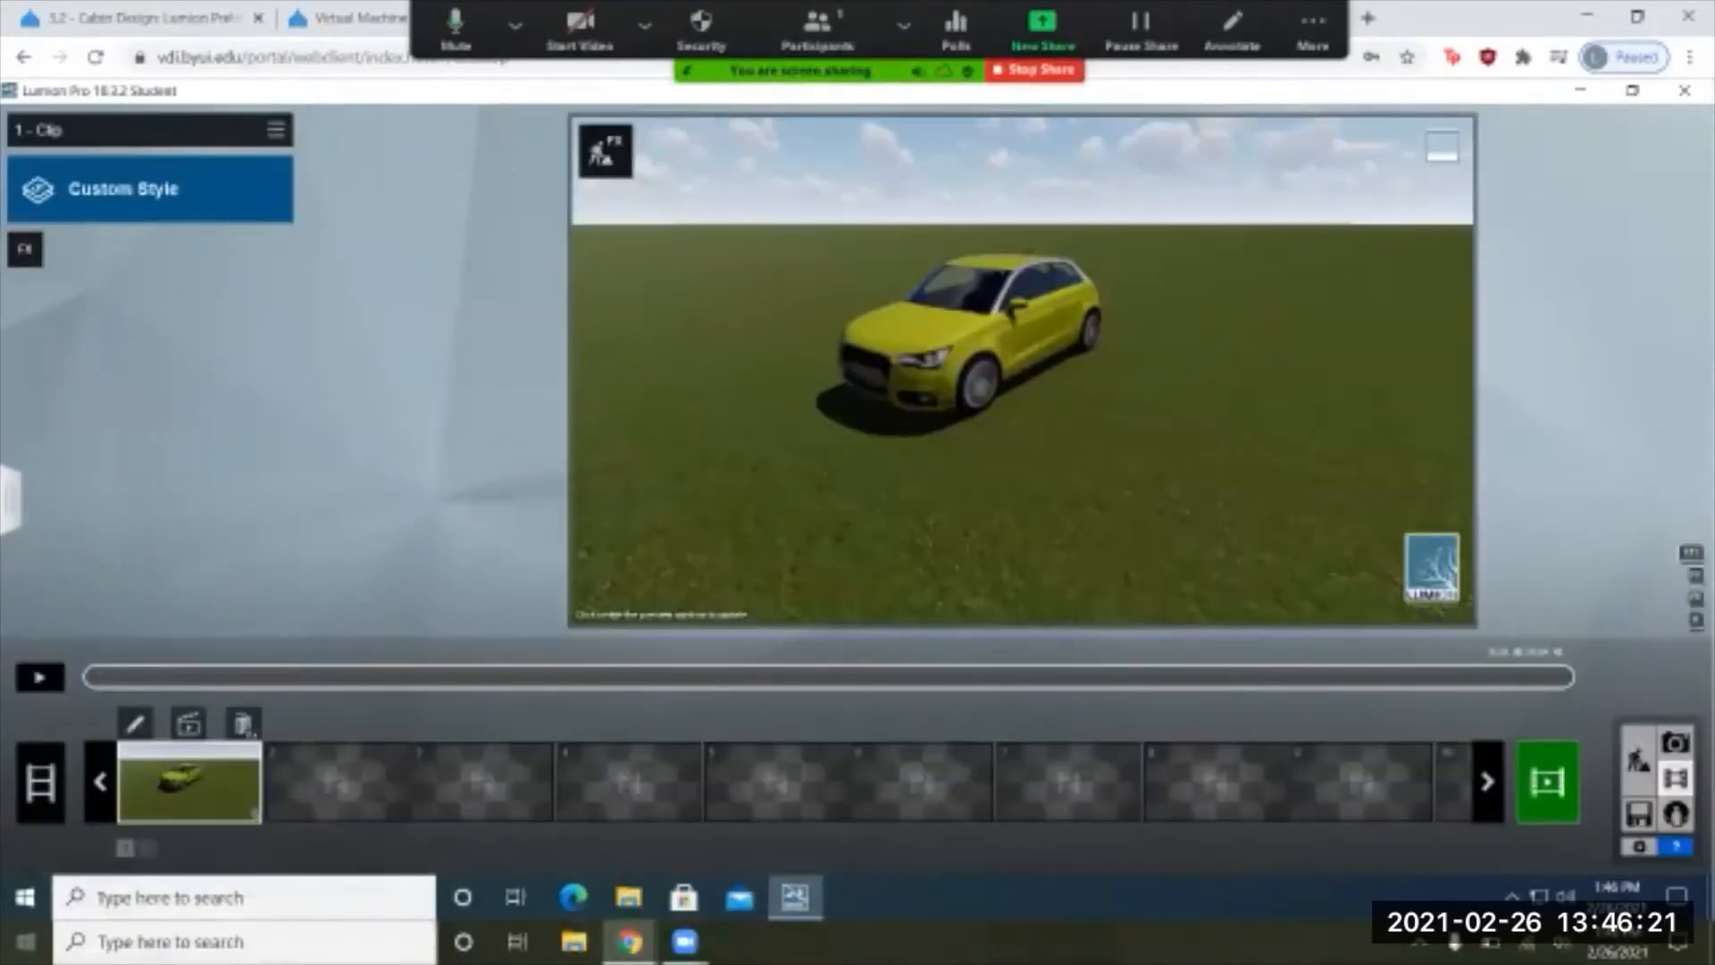
left_click(25, 249)
left_click(1232, 209)
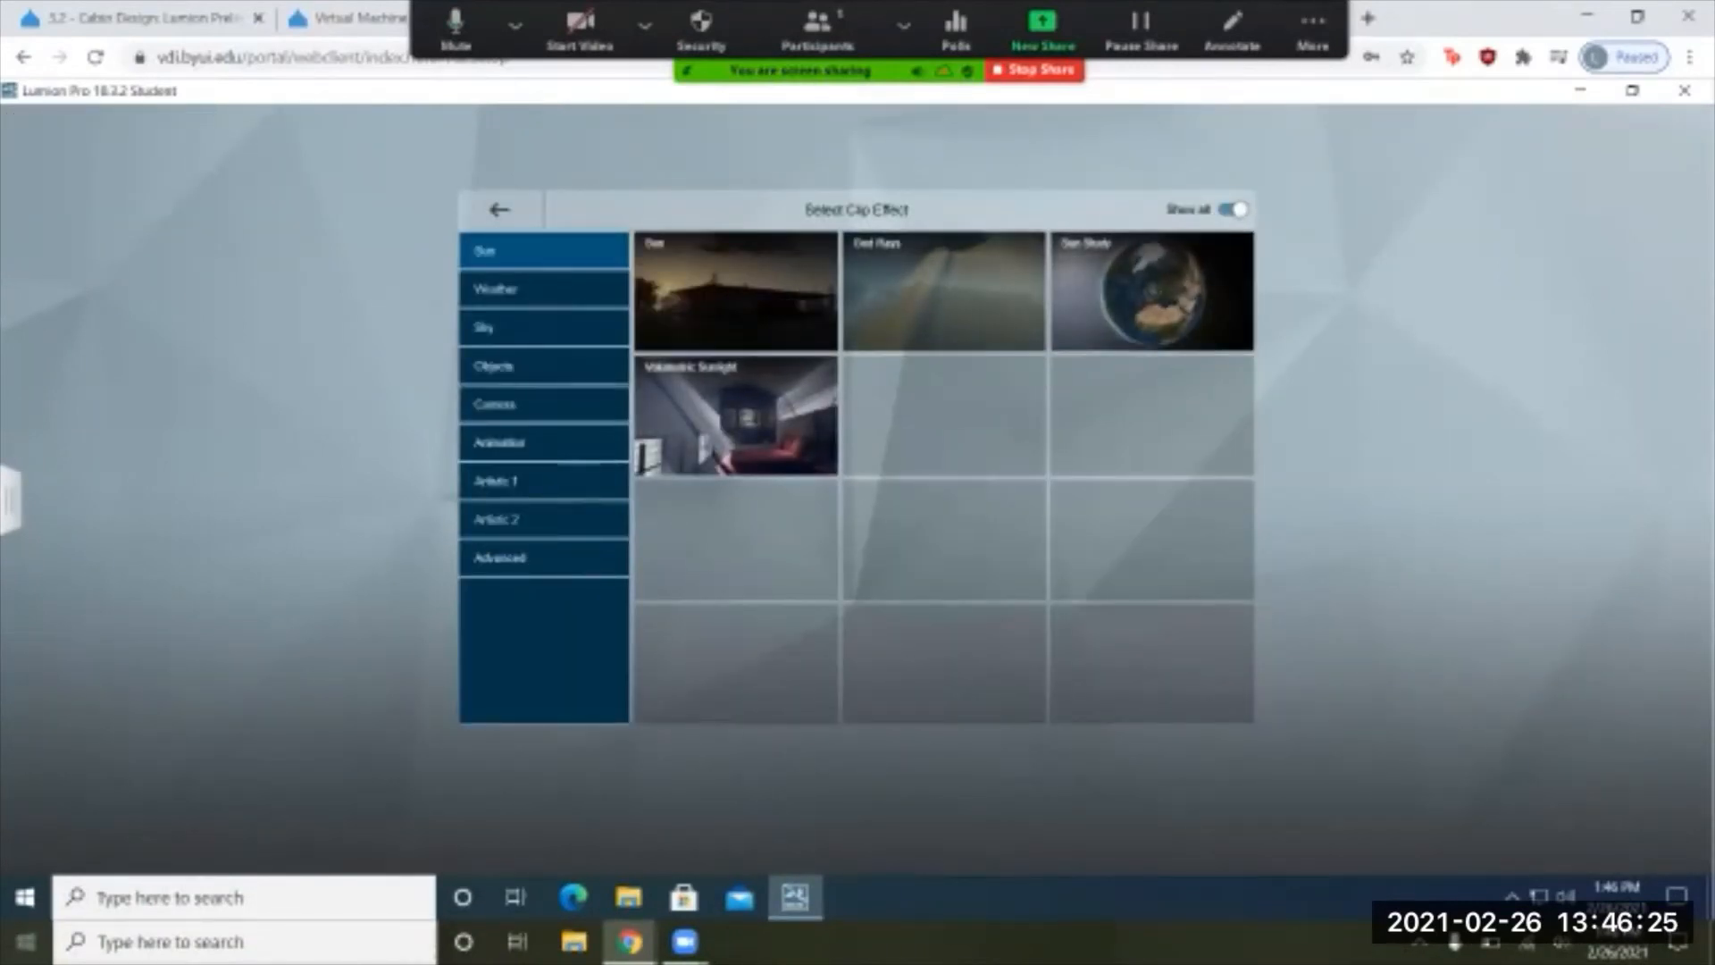
left_click(544, 366)
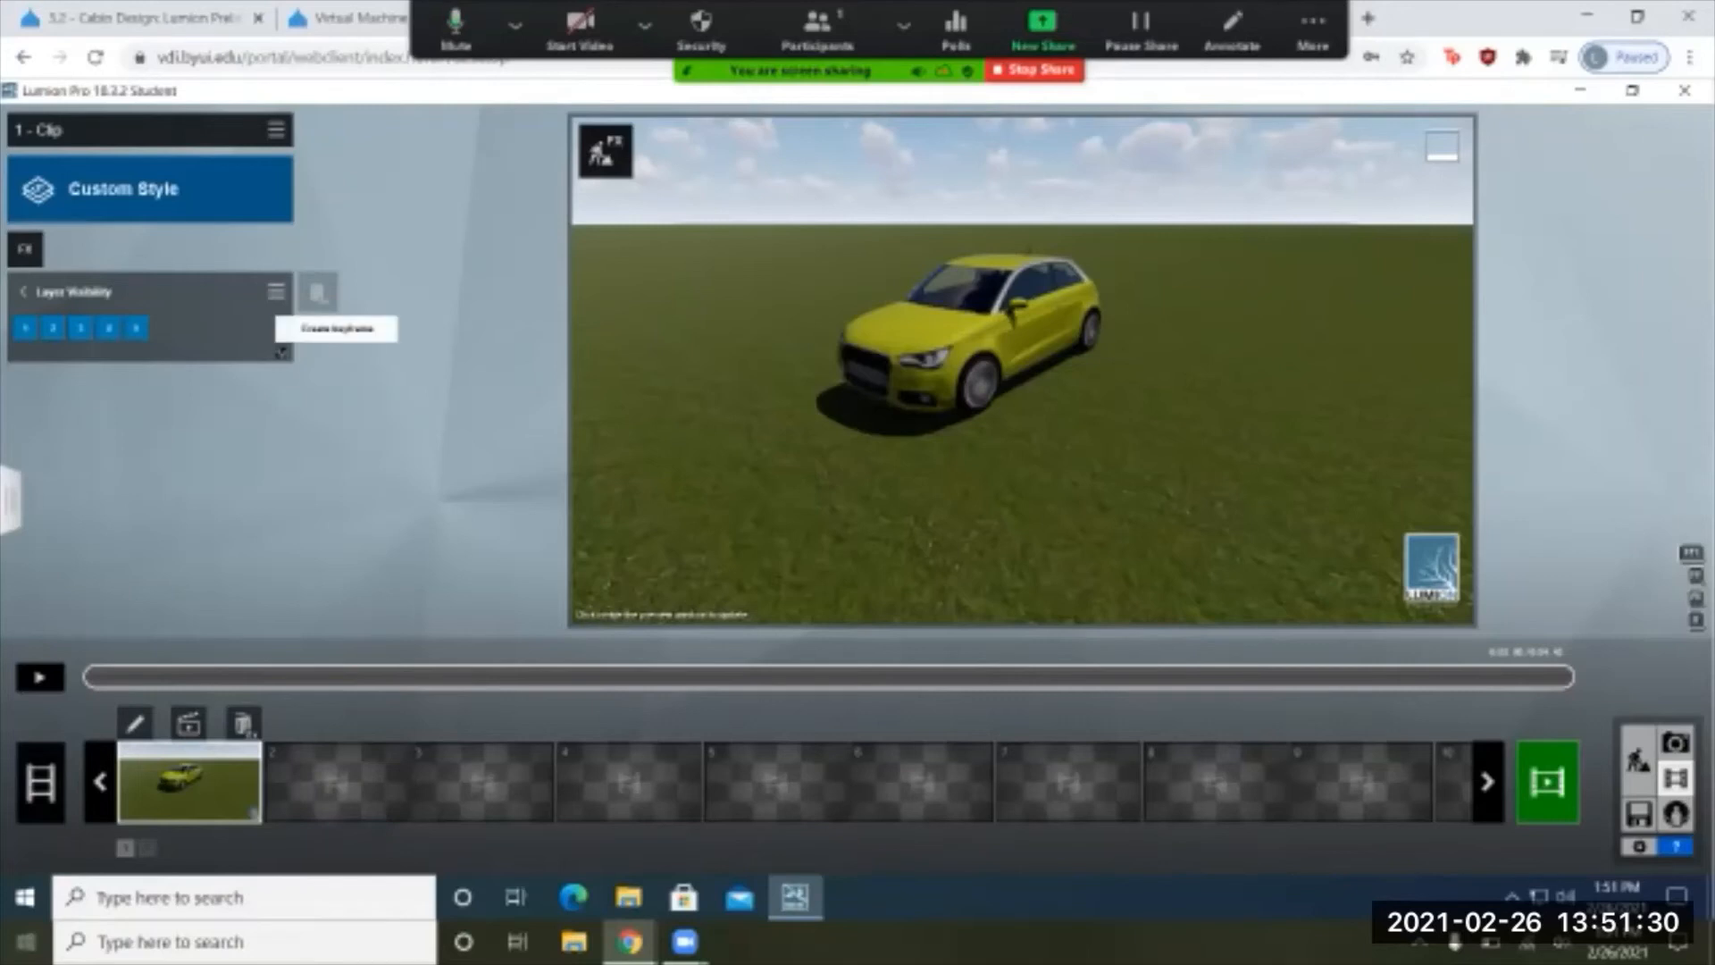
Step: Create a Layer Visibility keyframe at the clip's start and hide Layers 2 to 5 so only Layer 1 shows
left_click(281, 353)
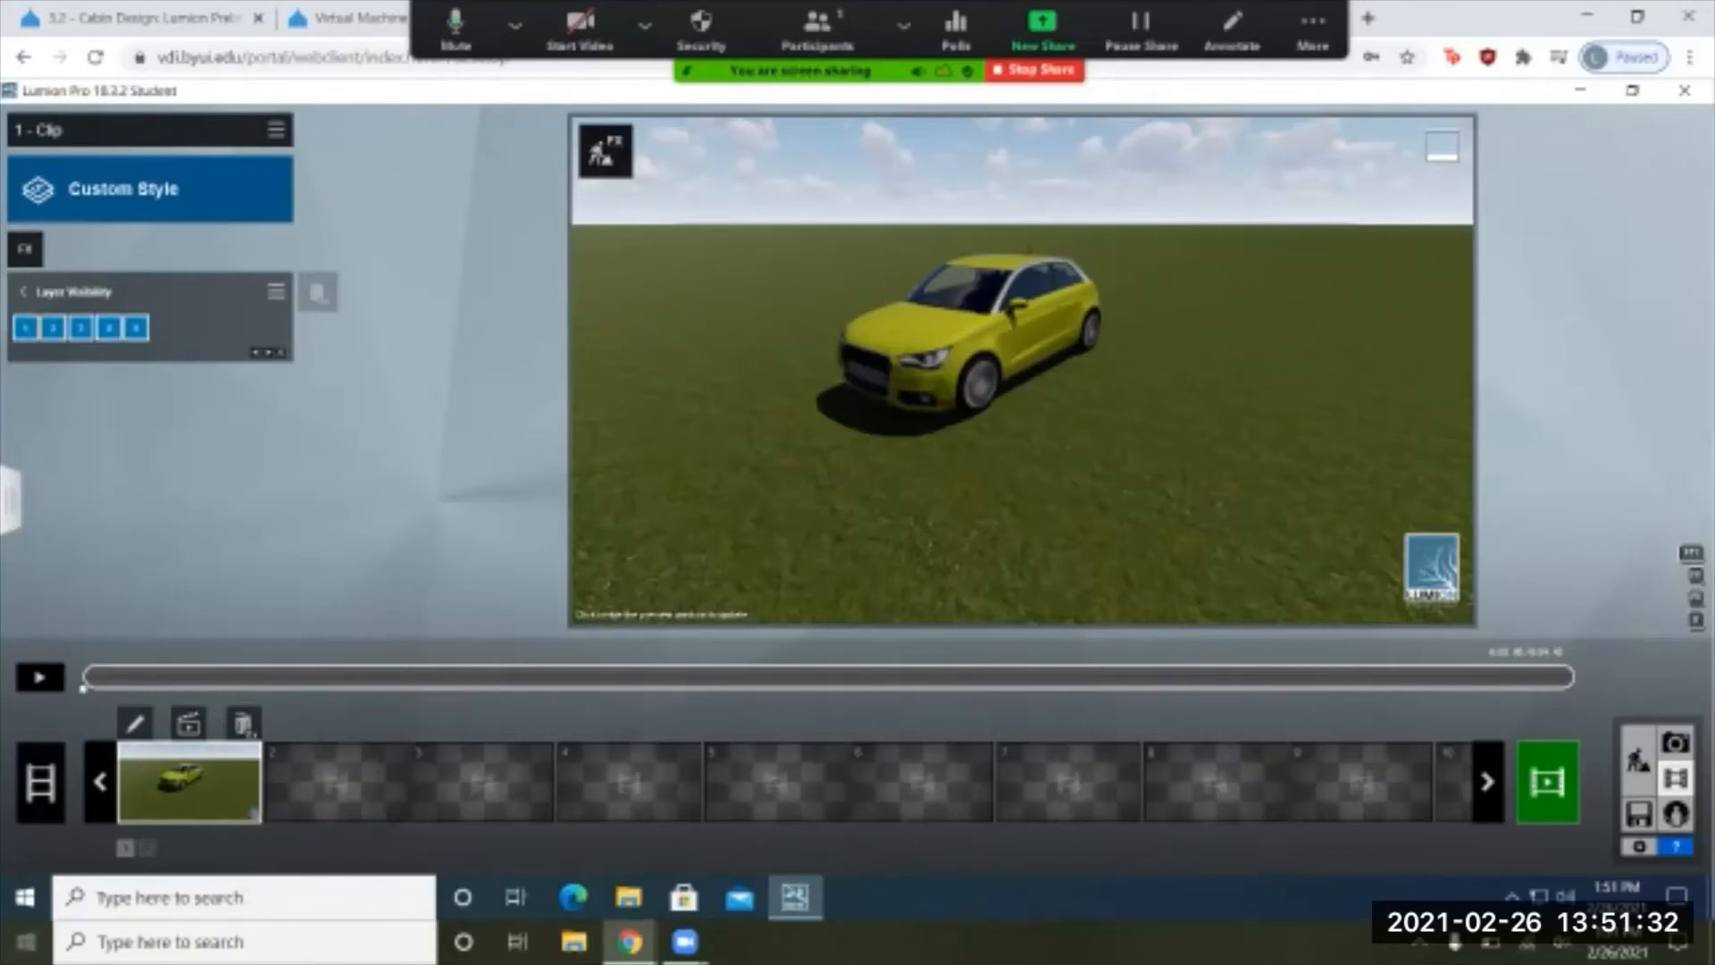
left_click(52, 328)
left_click(80, 328)
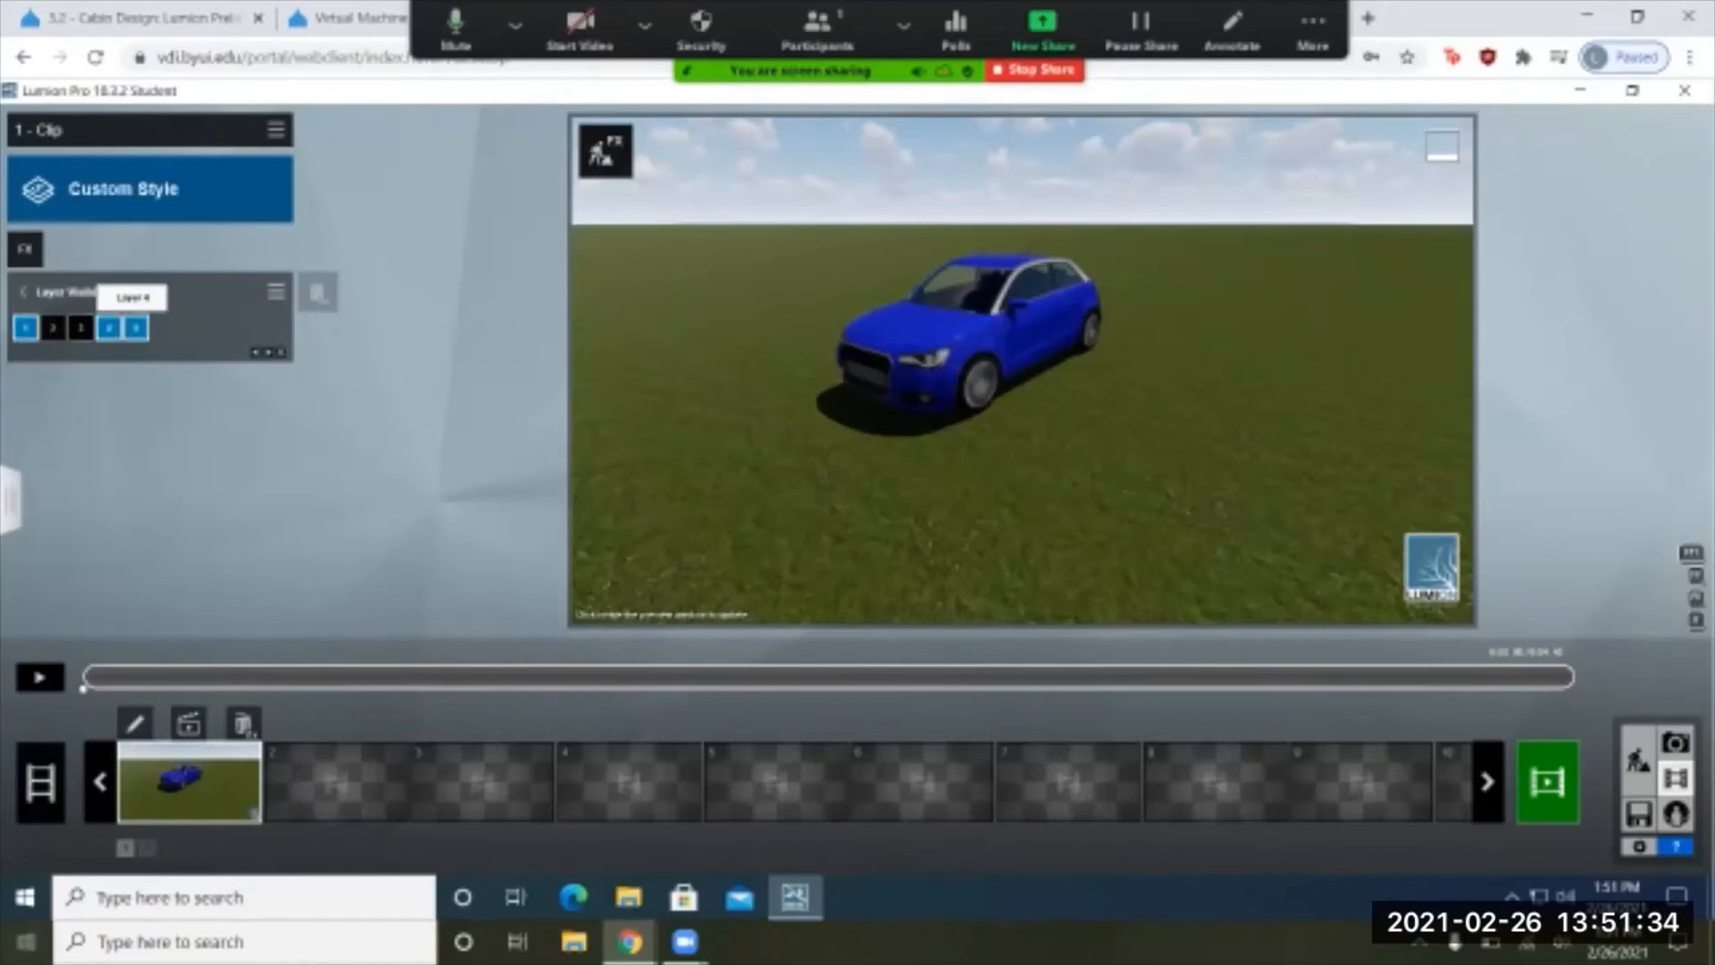
left_click(108, 327)
left_click(136, 328)
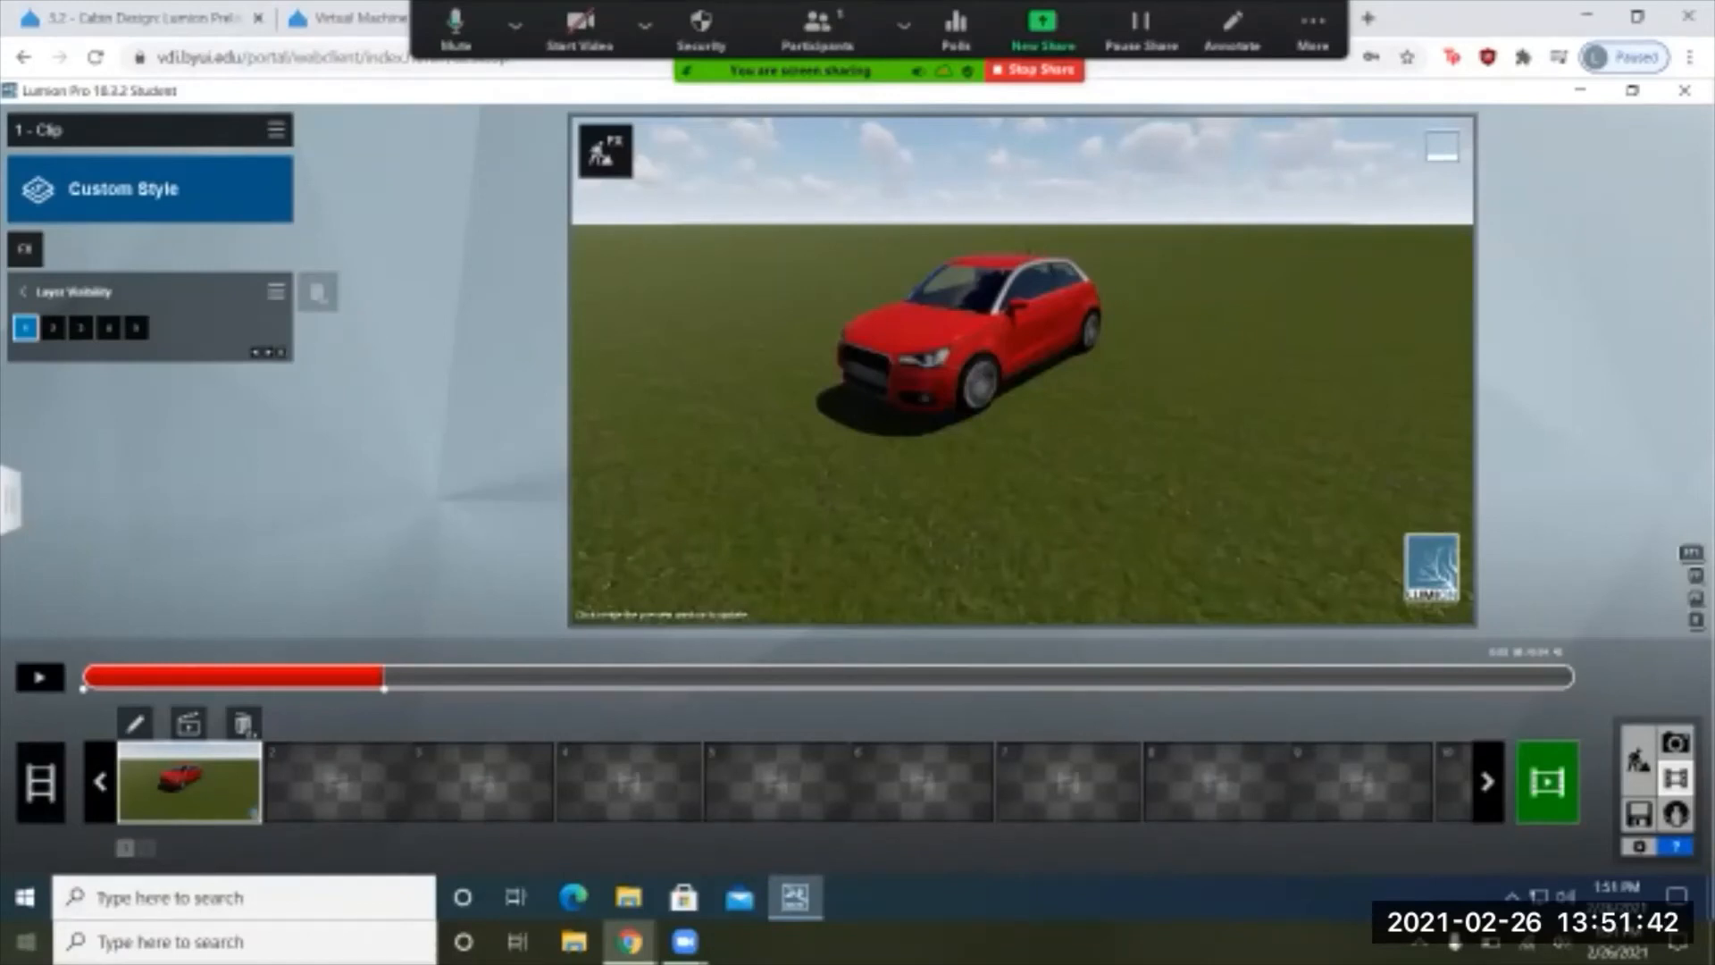
Step: Add three more Layer Visibility keyframes spaced along the timeline, showing only Layer 2, only Layer 3 and only Layer 4 in turn
left_click(25, 328)
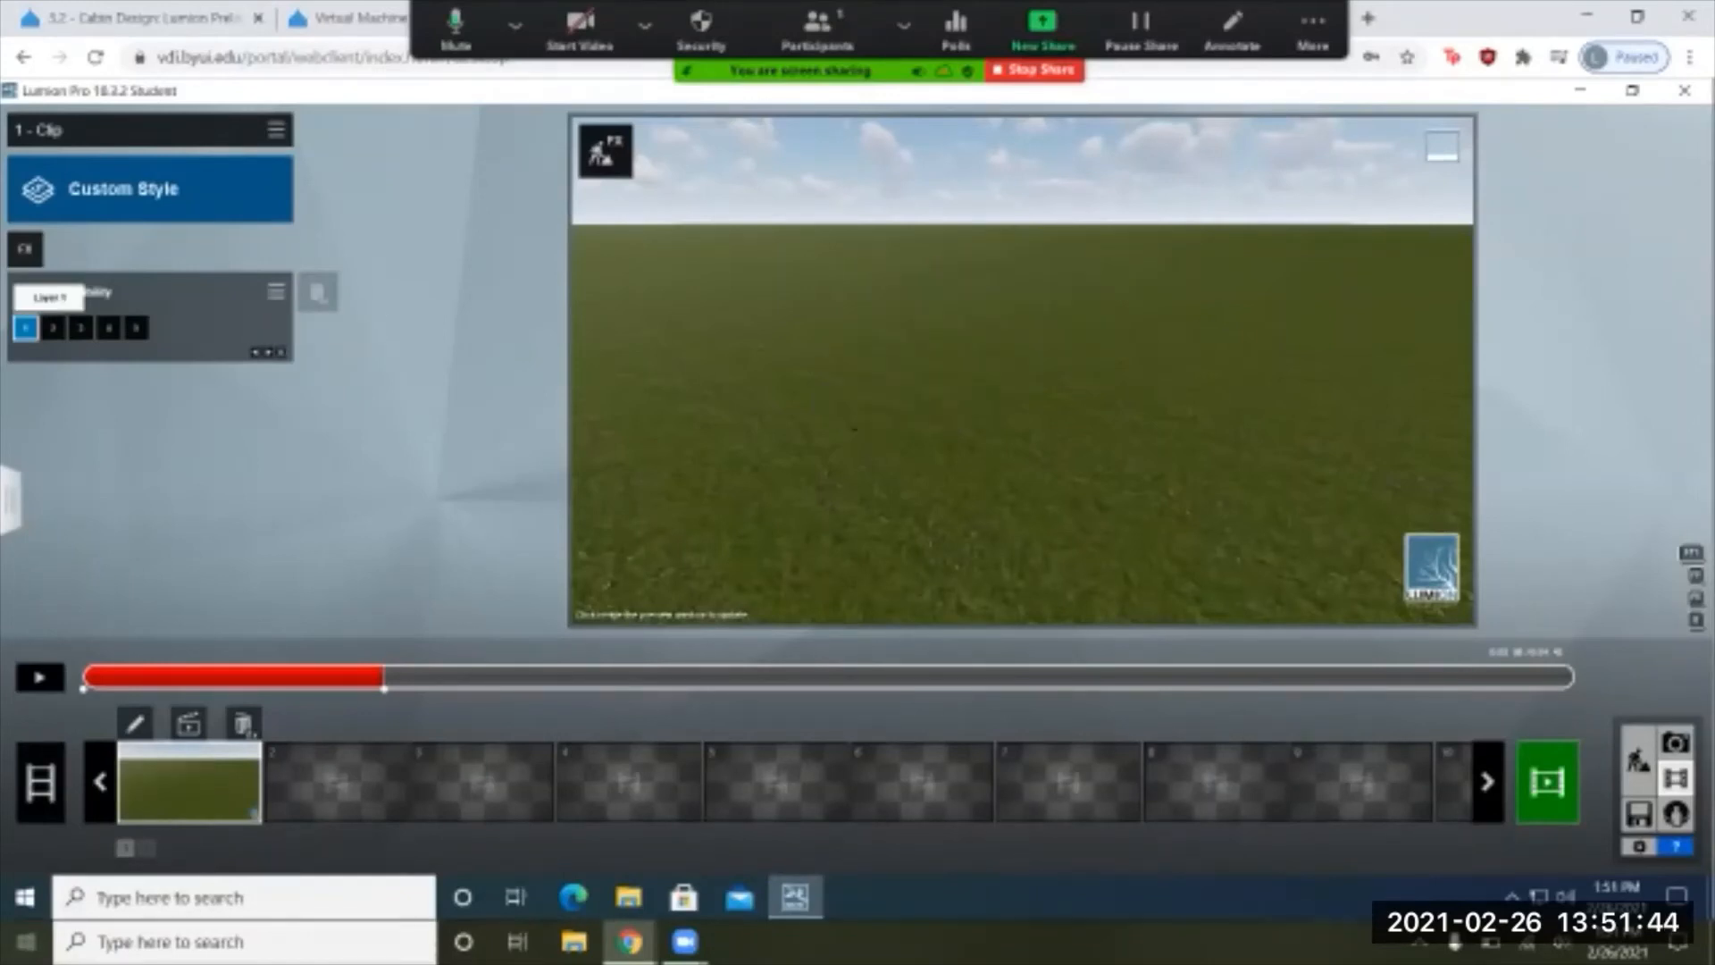
left_click(53, 328)
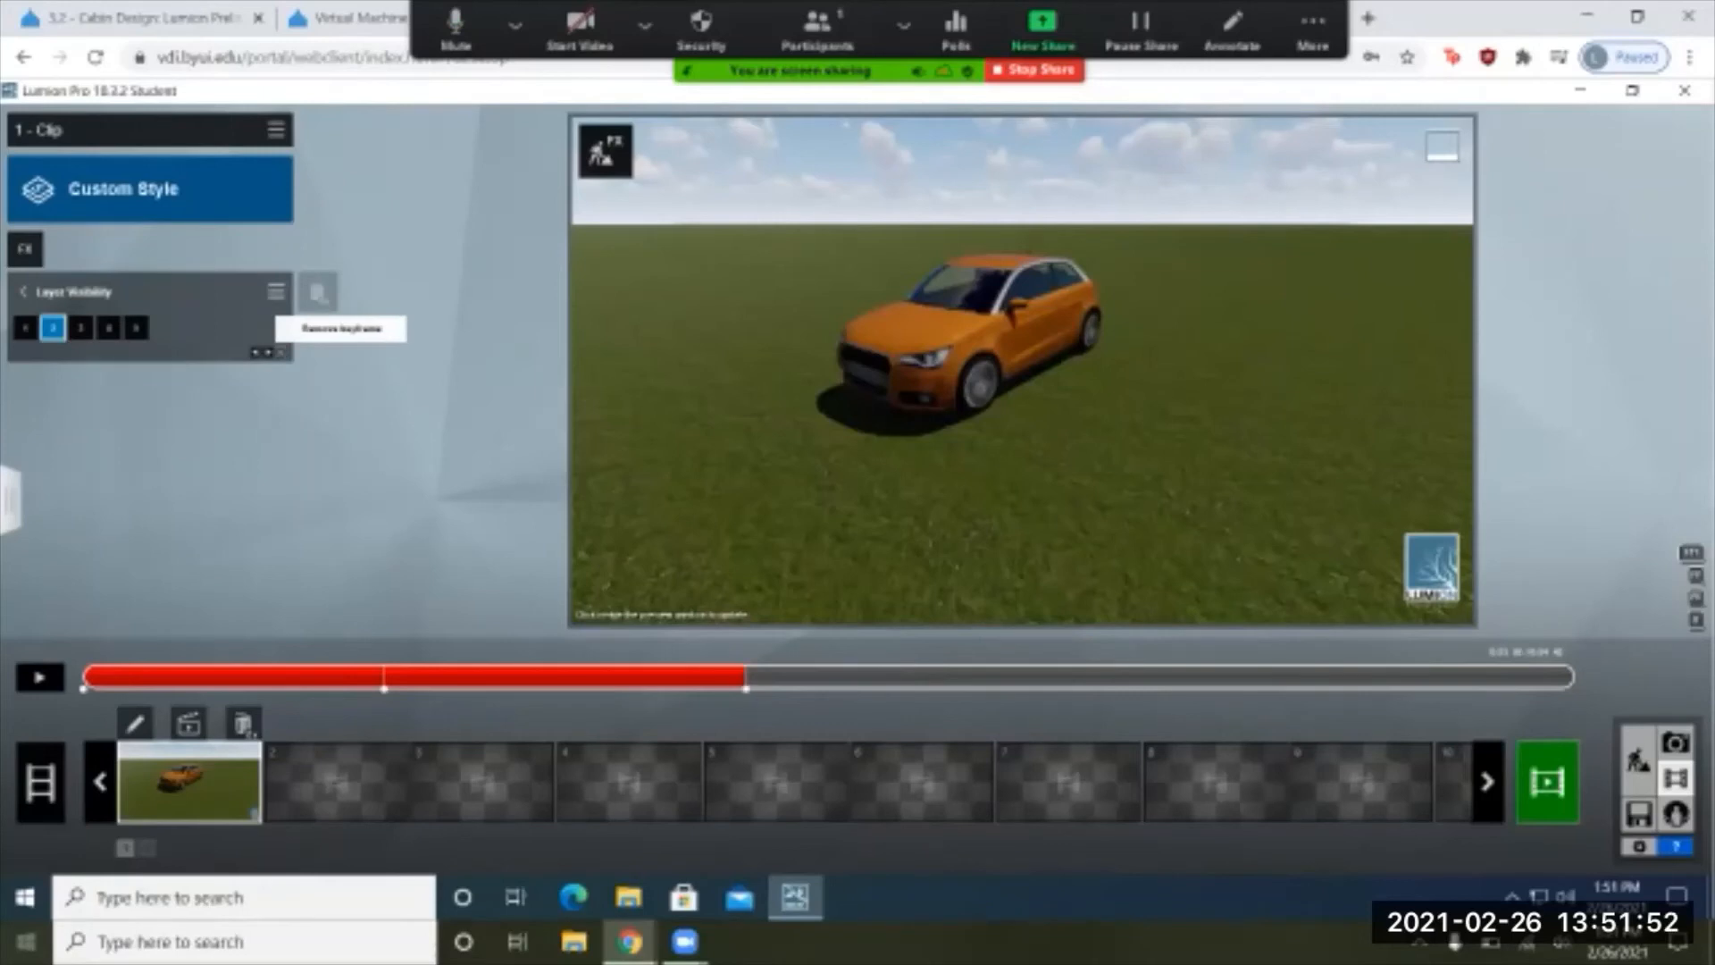
left_click(53, 328)
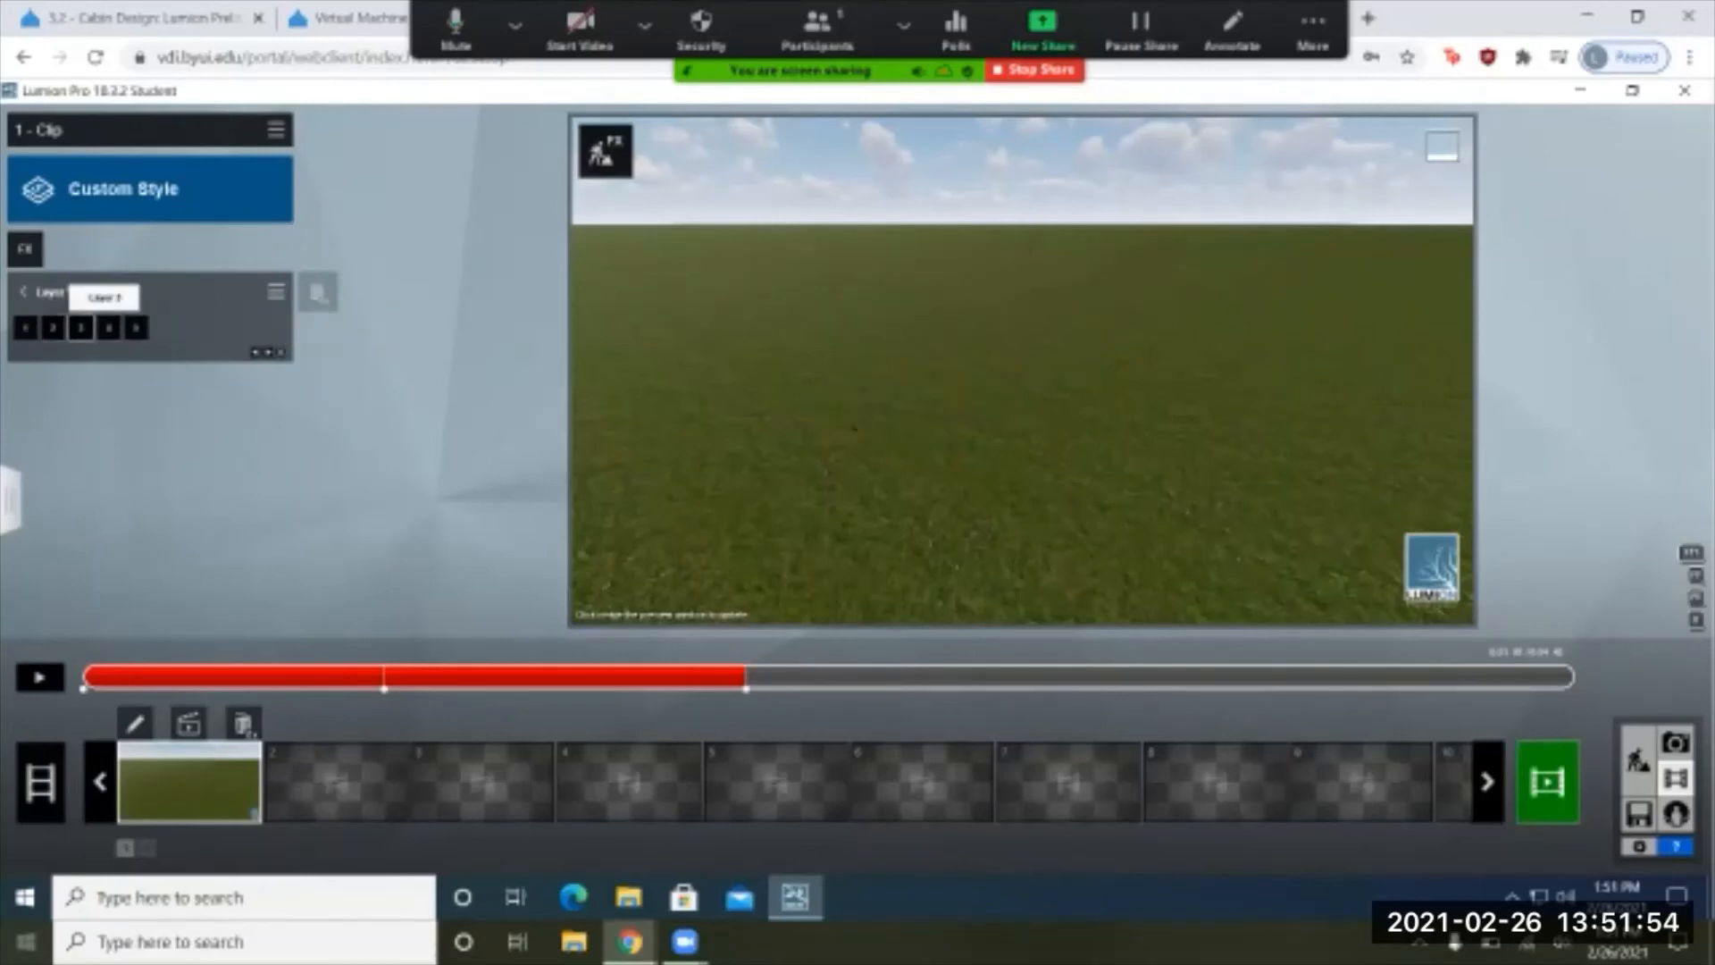
left_click(80, 328)
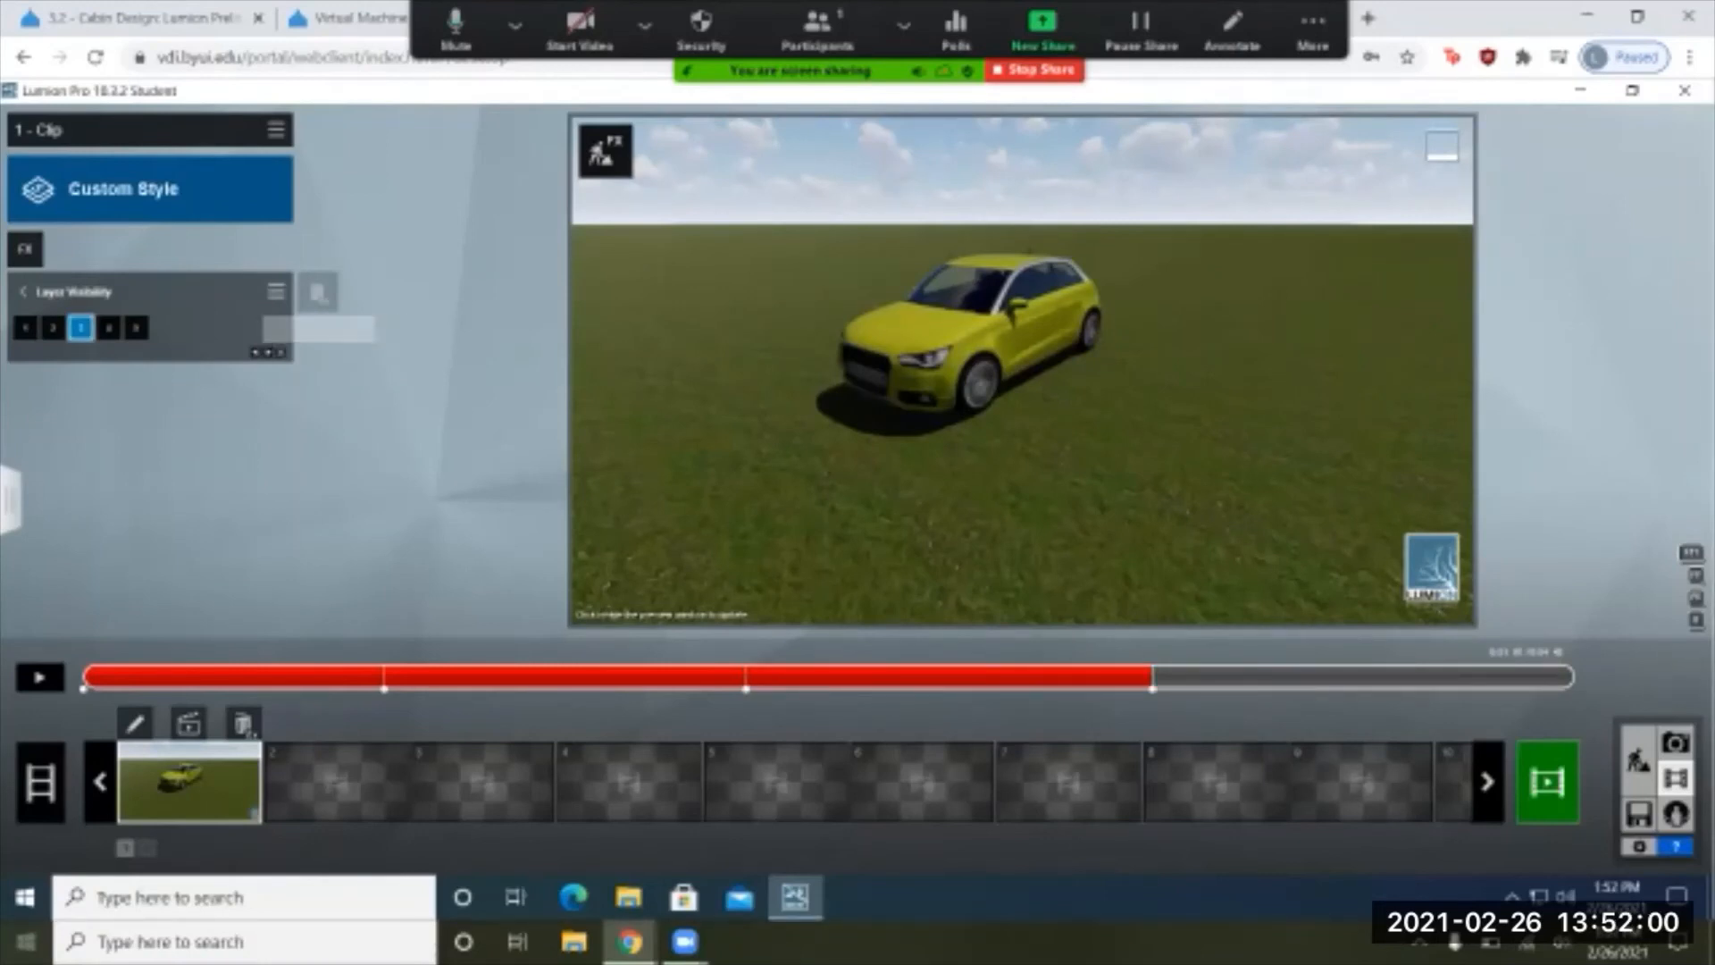
left_click(108, 328)
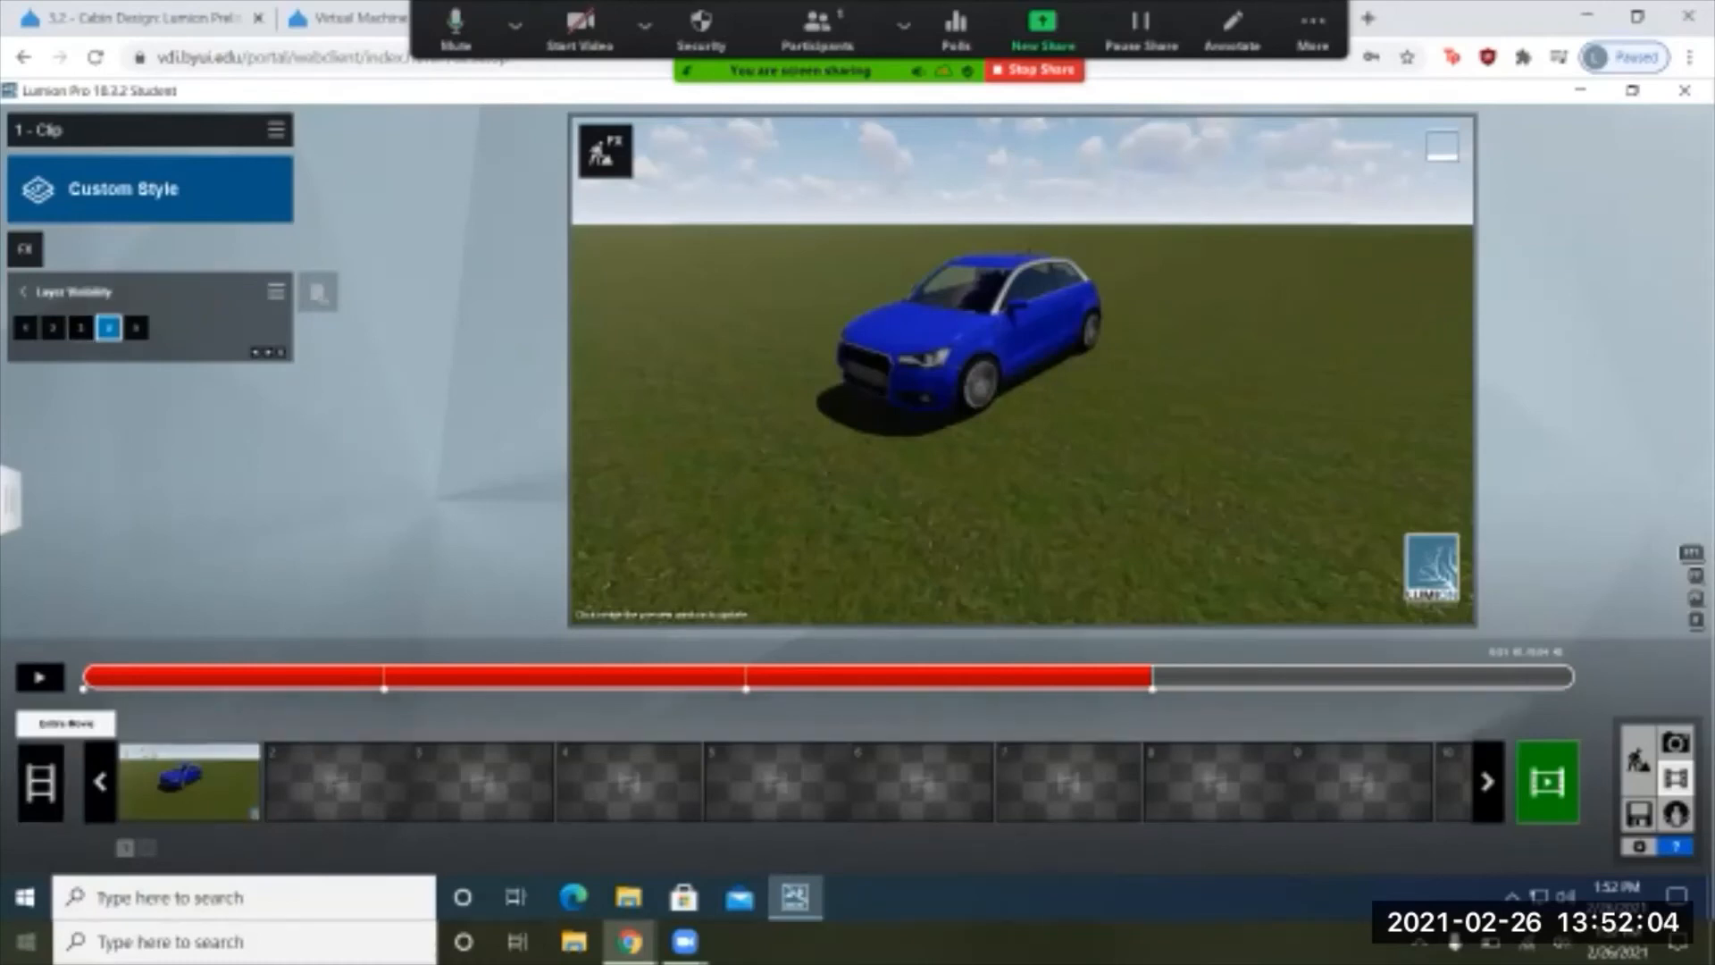
Step: Play back the entire movie to check the car colour changes and look through the Objects effects offered at movie level
left_click(40, 782)
left_click(40, 677)
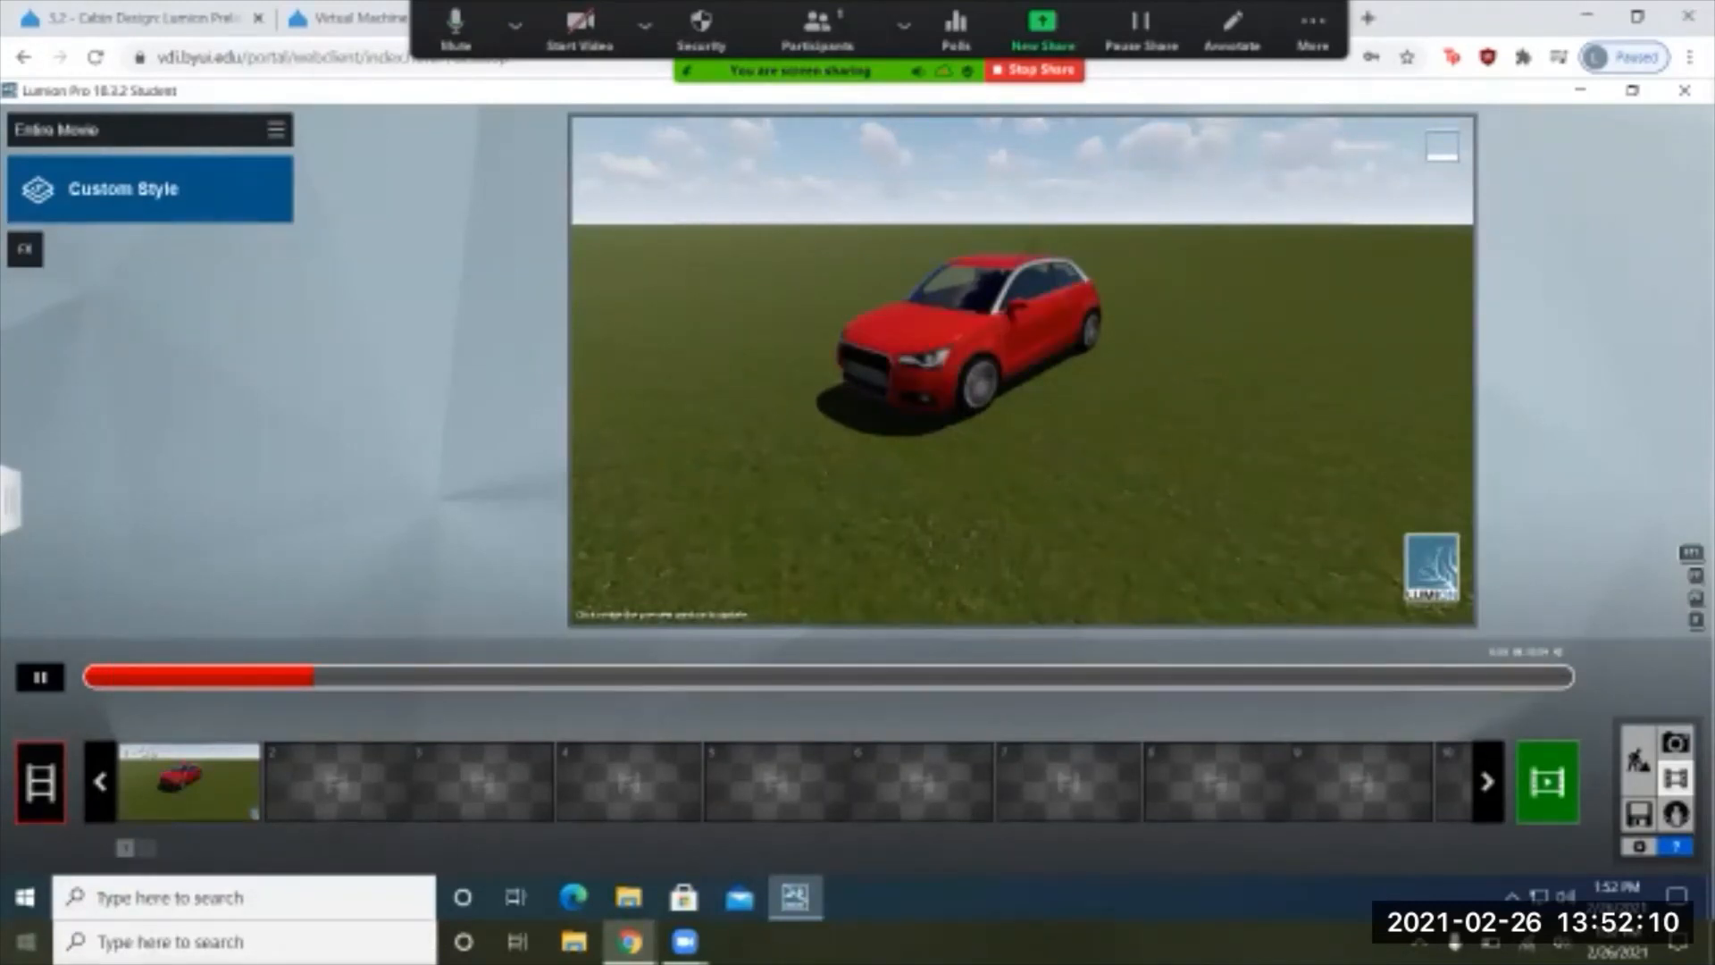
left_click(40, 677)
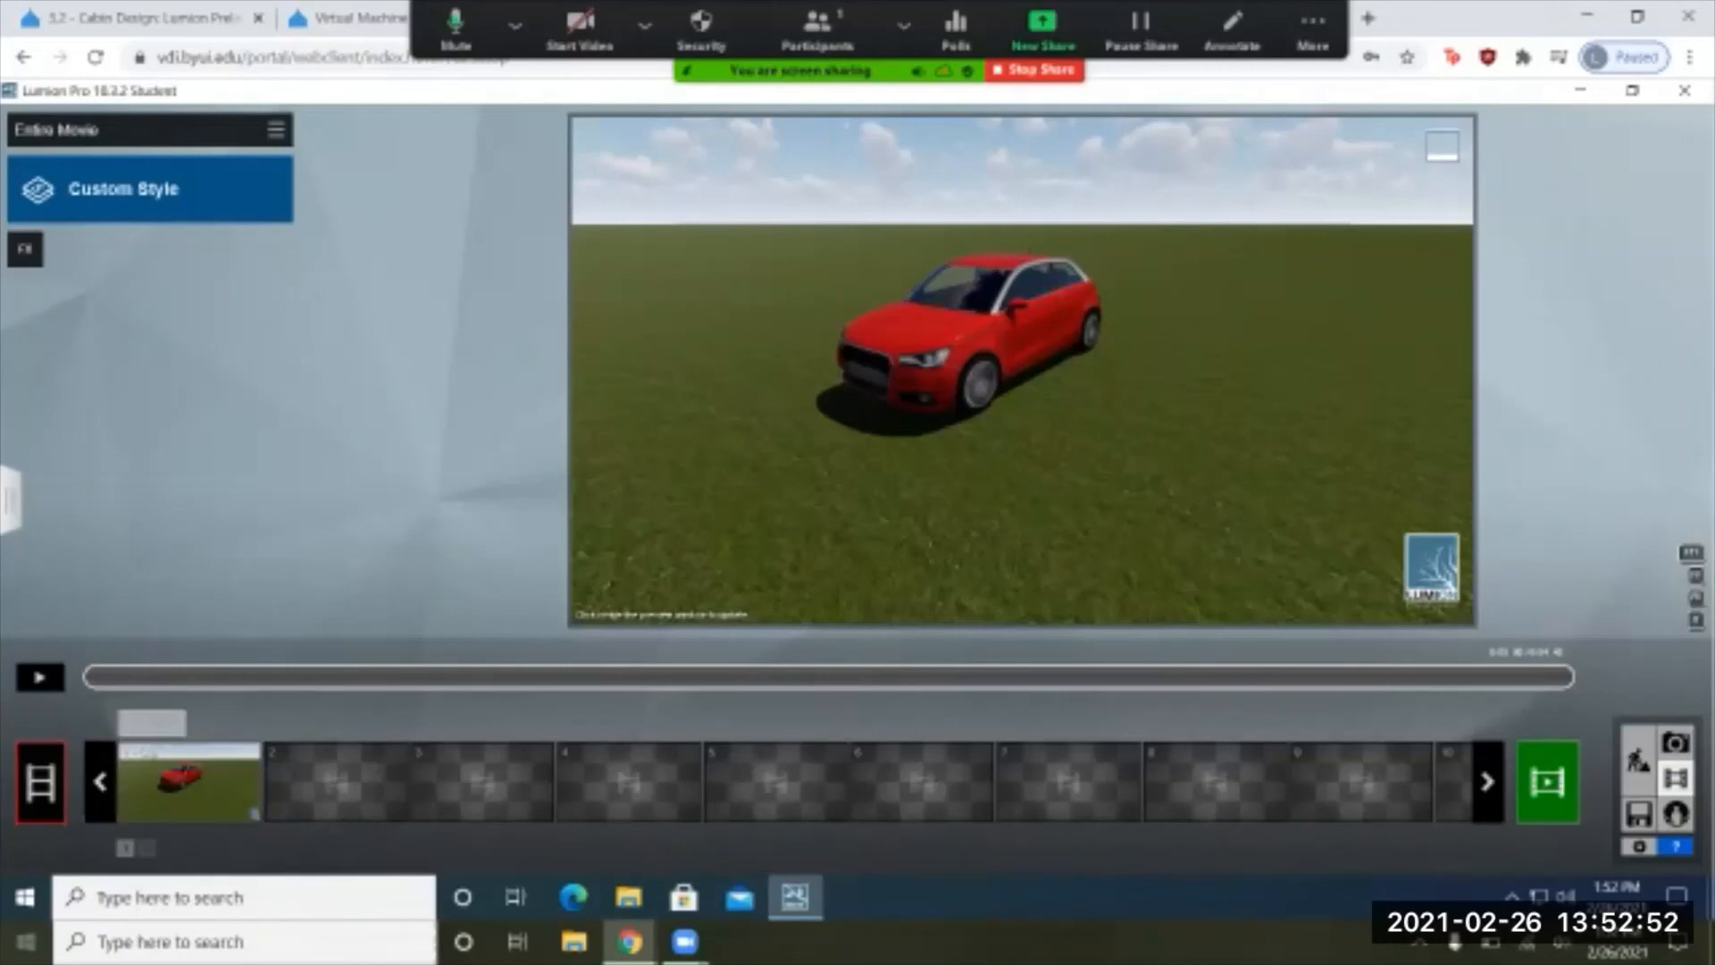
left_click(25, 249)
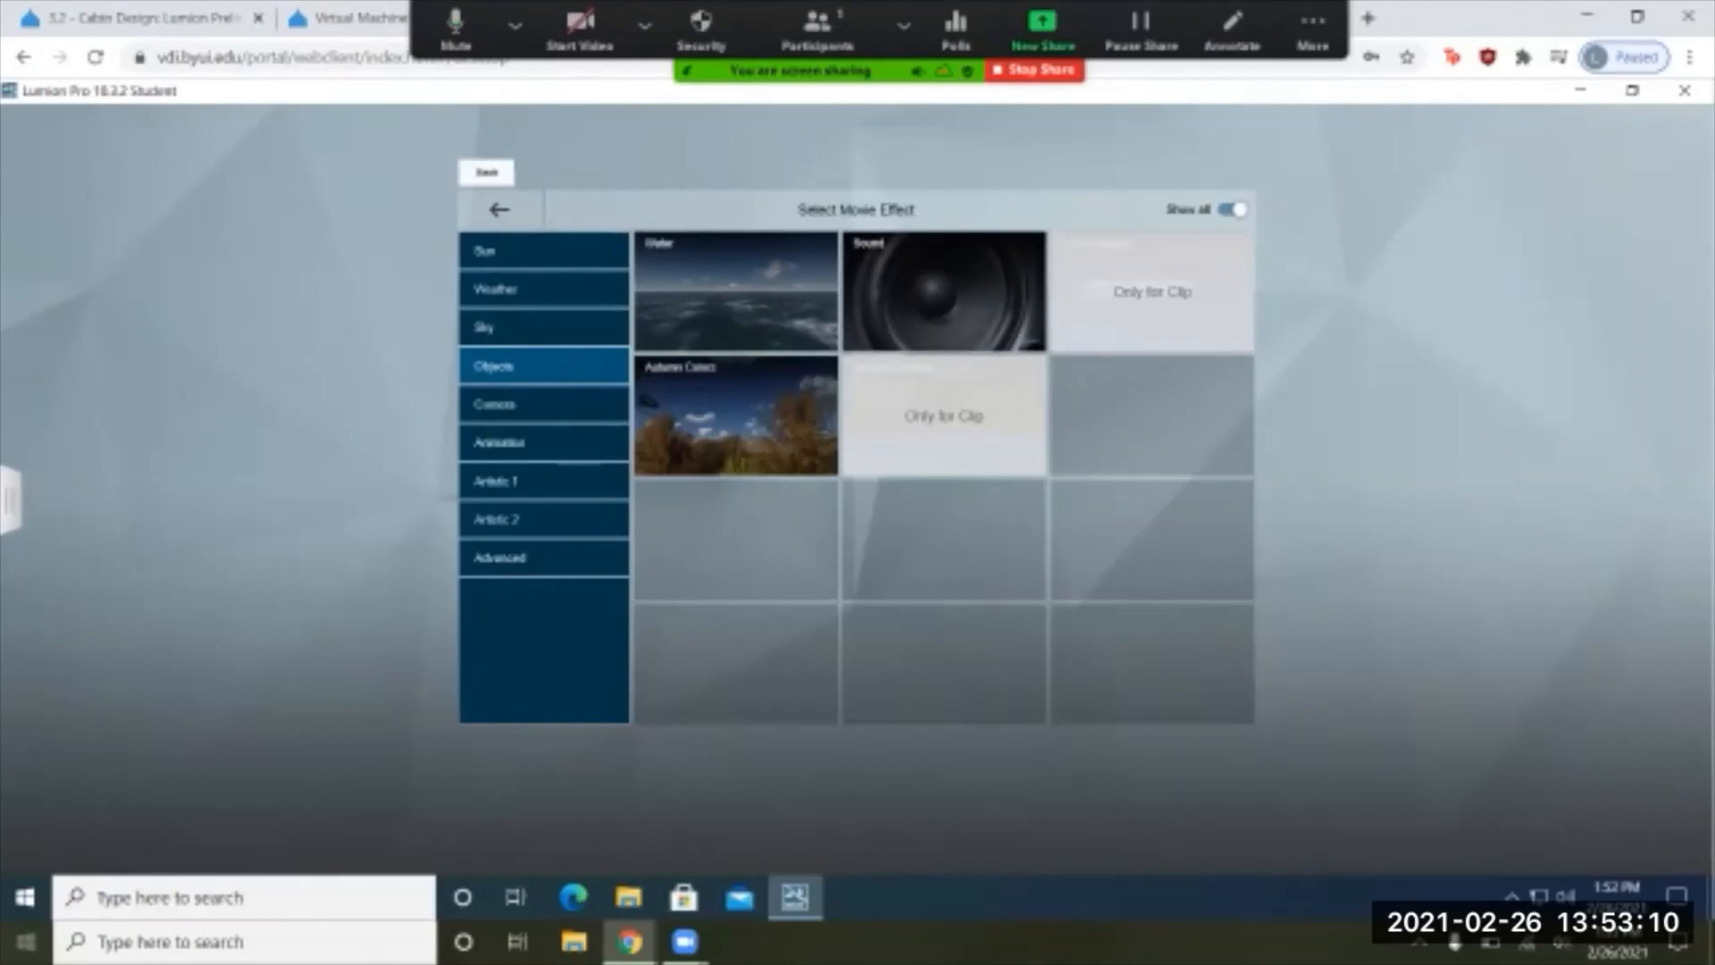
left_click(498, 209)
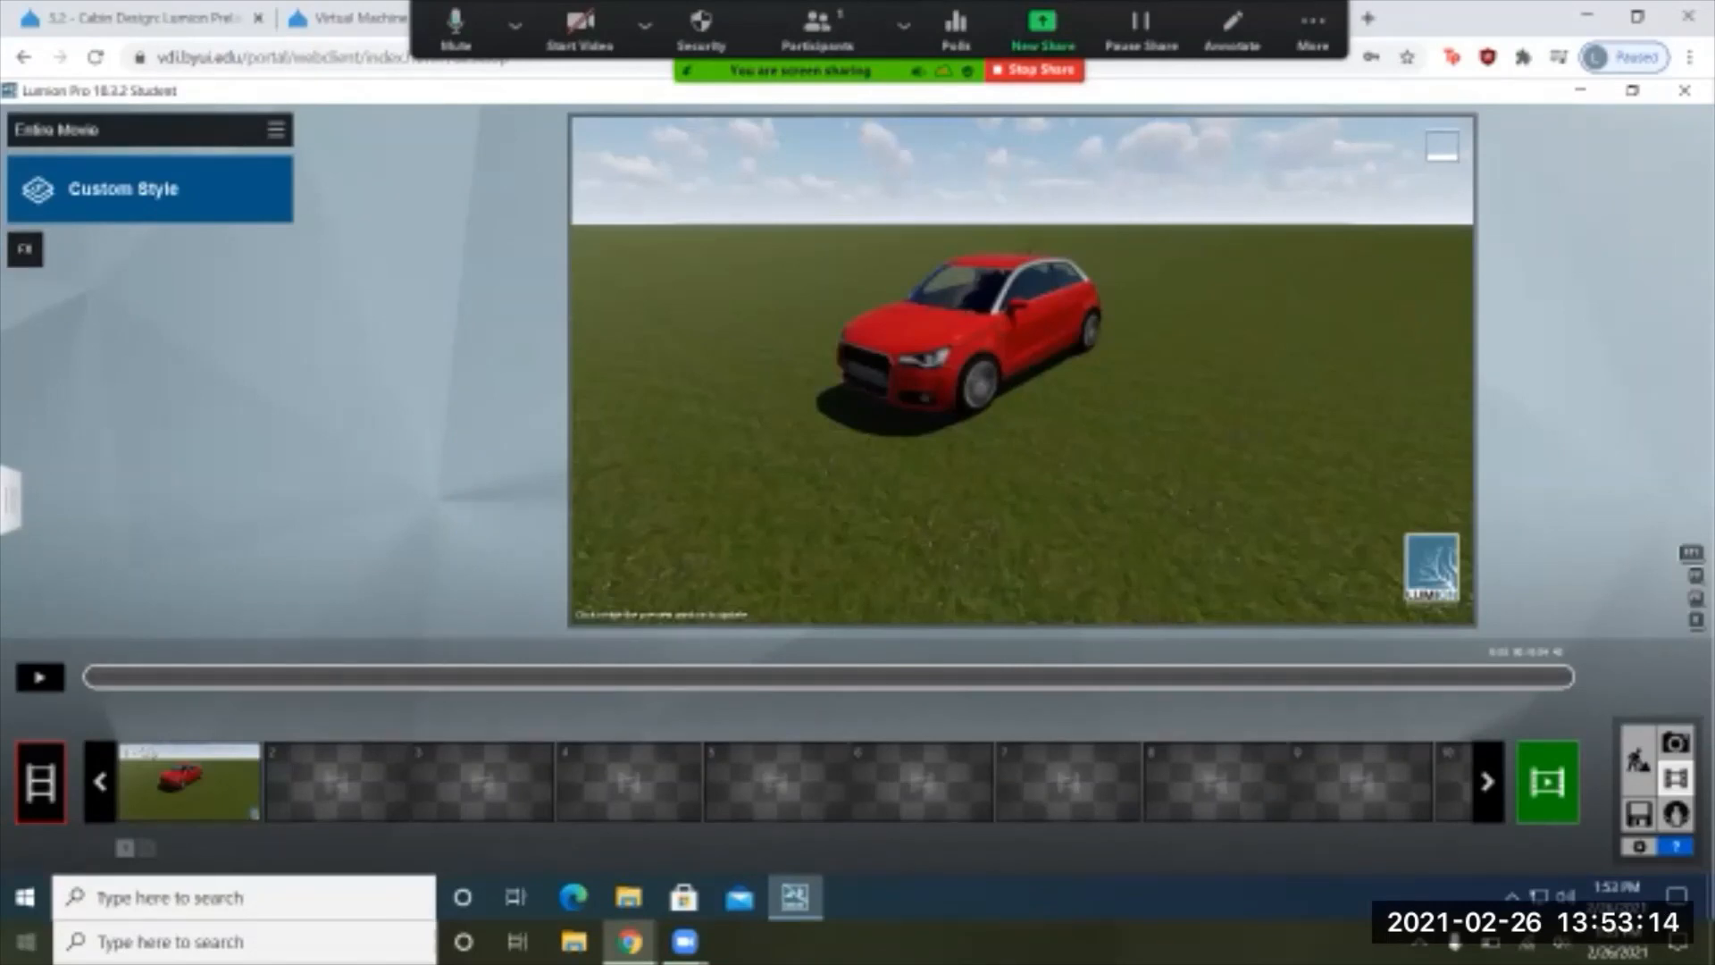
left_click(1313, 26)
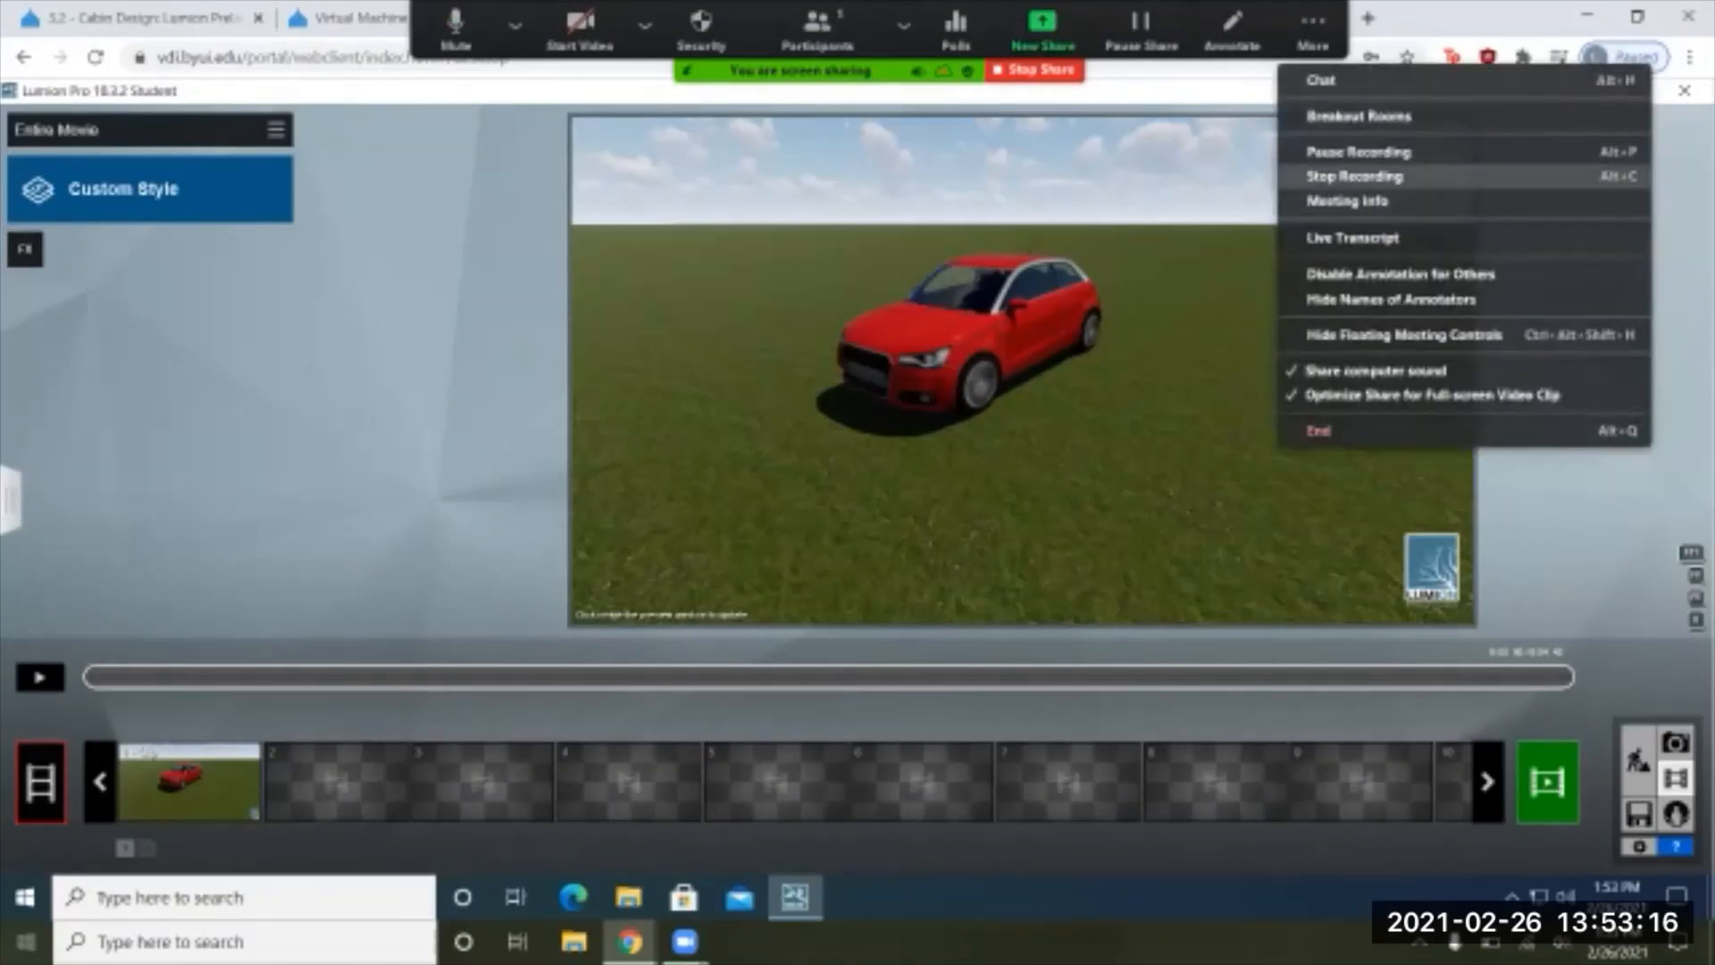